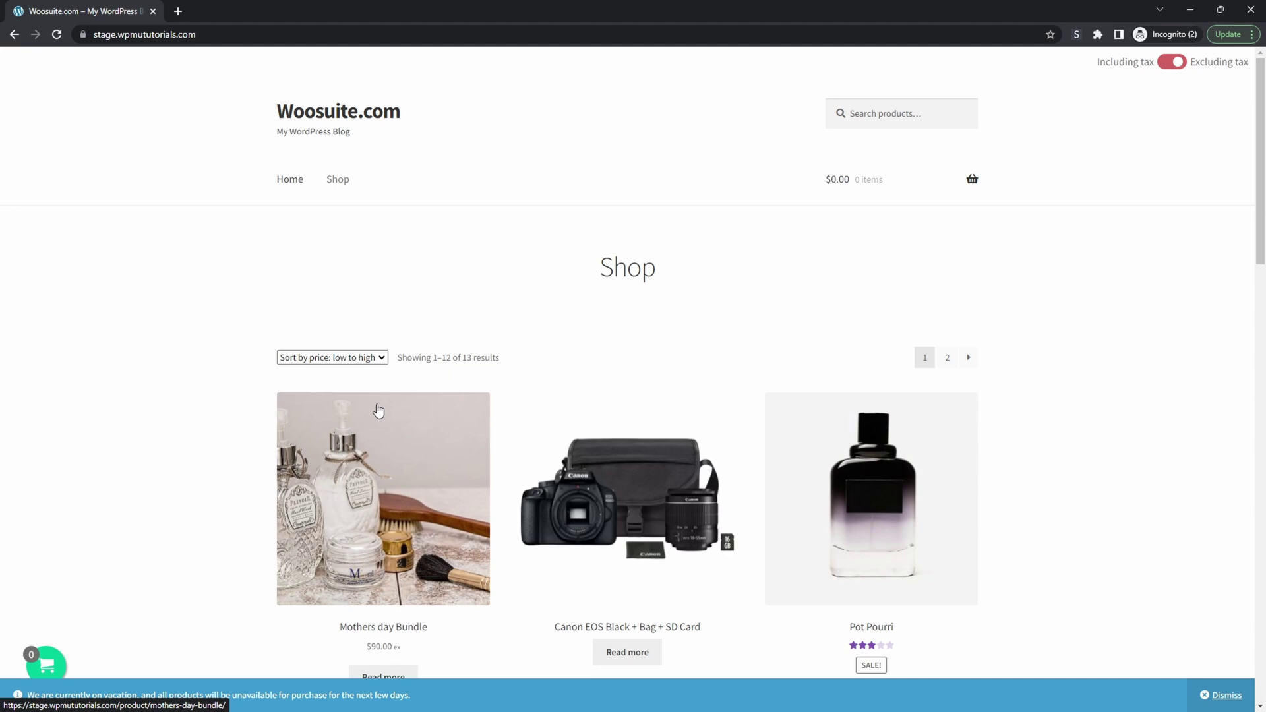
Open the Transcend memory card product, choose the 38 GB size and try adding it to the cart
{"action": "scroll", "coordinate": [378, 411], "scroll_direction": "down", "scroll_amount": 7}
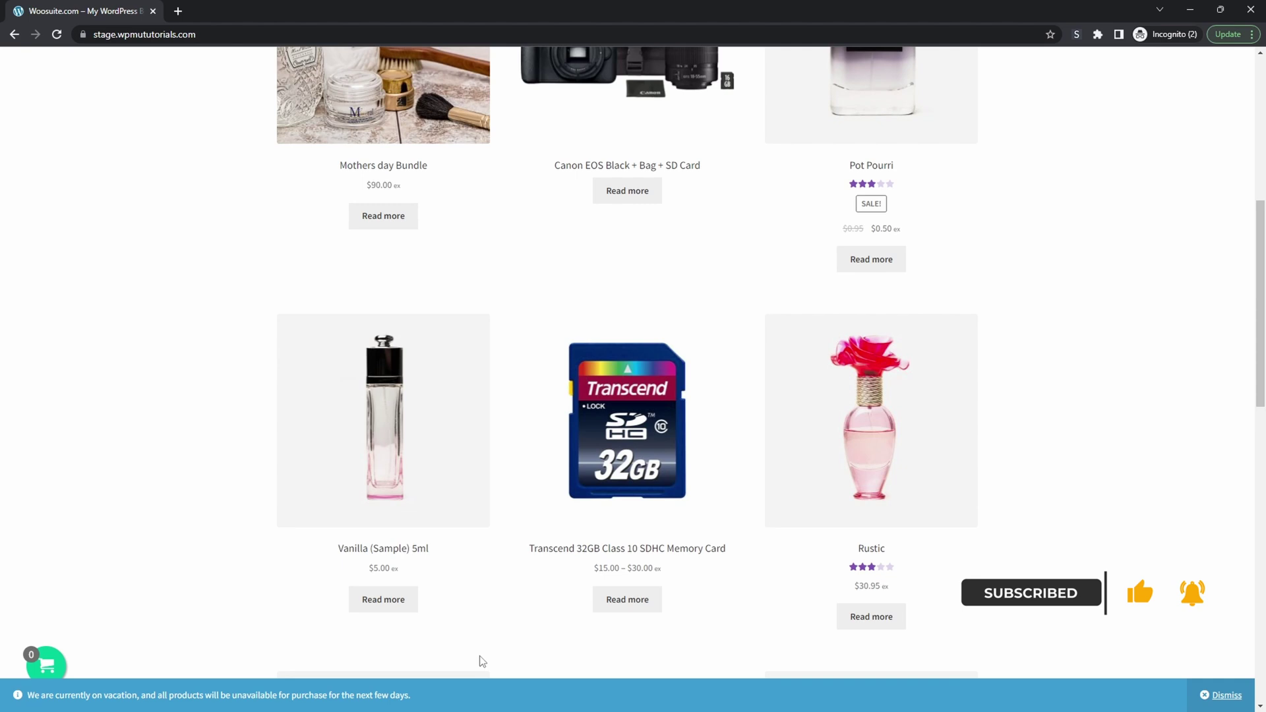
{"action": "scroll", "coordinate": [344, 322], "scroll_direction": "up", "scroll_amount": 1}
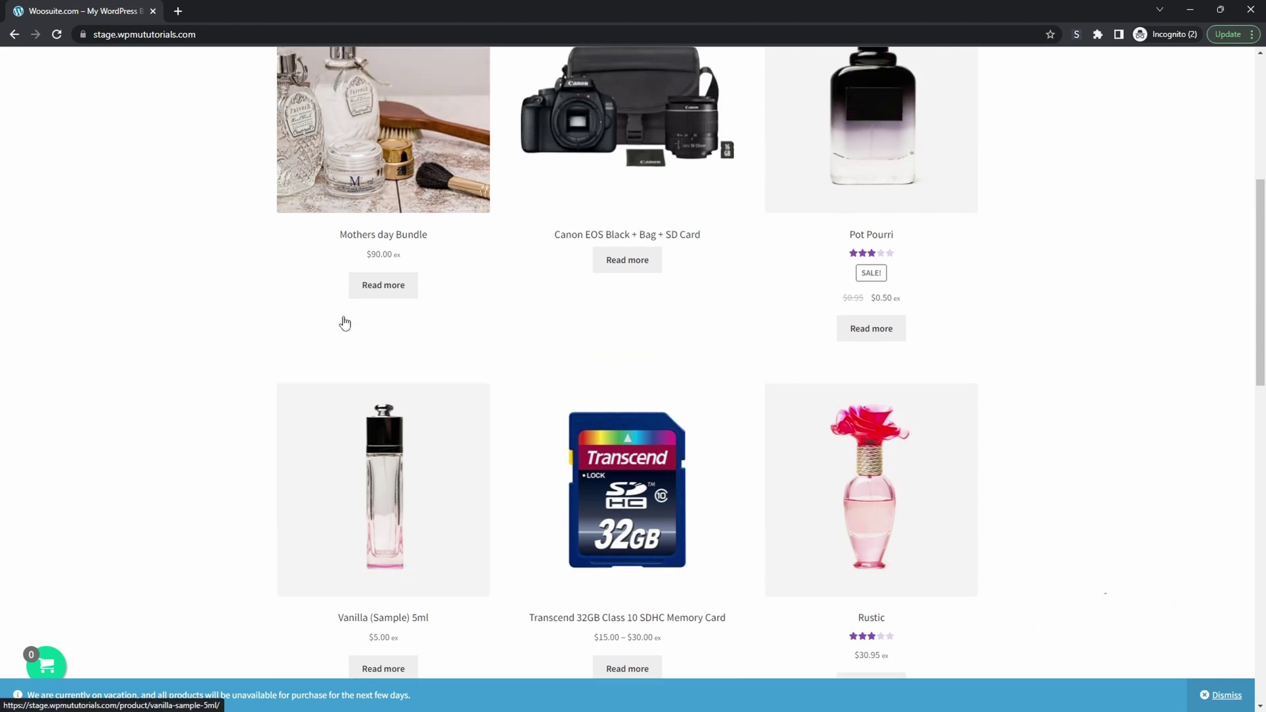
{"action": "scroll", "coordinate": [344, 322], "scroll_direction": "up", "scroll_amount": 2}
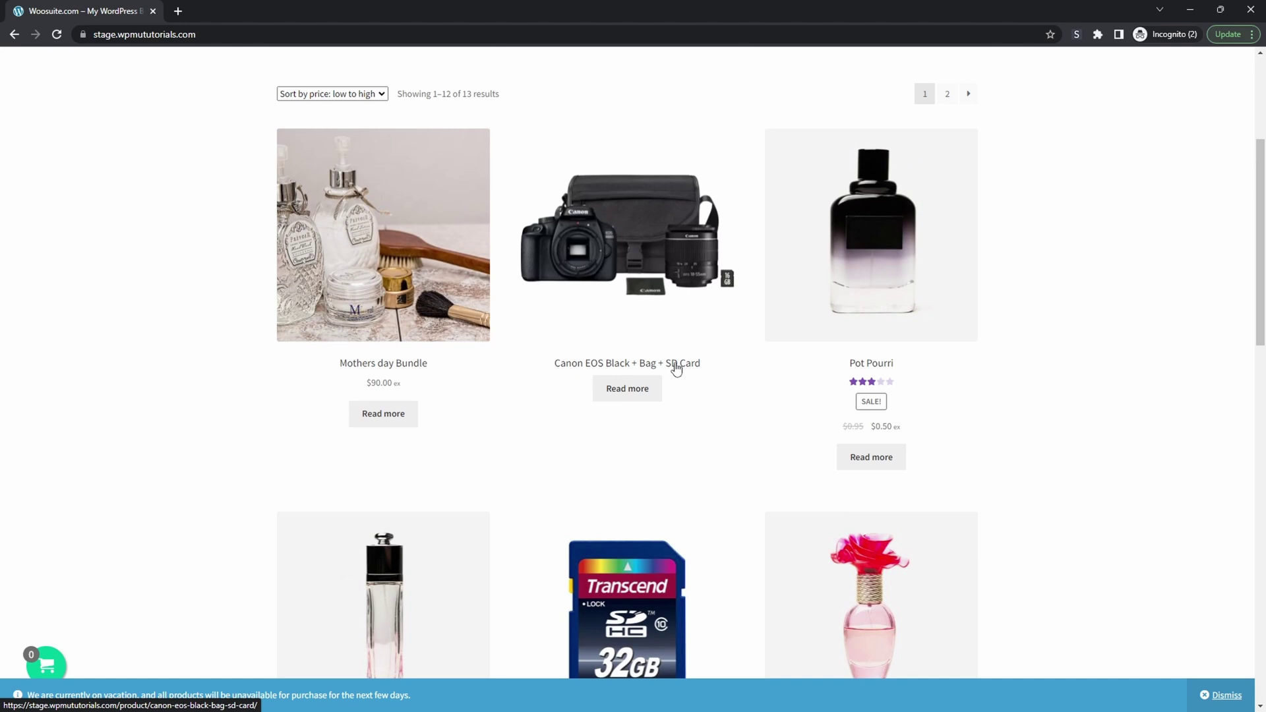
{"action": "scroll", "coordinate": [675, 370], "scroll_direction": "down", "scroll_amount": 6}
{"action": "left_click", "coordinate": [706, 279]}
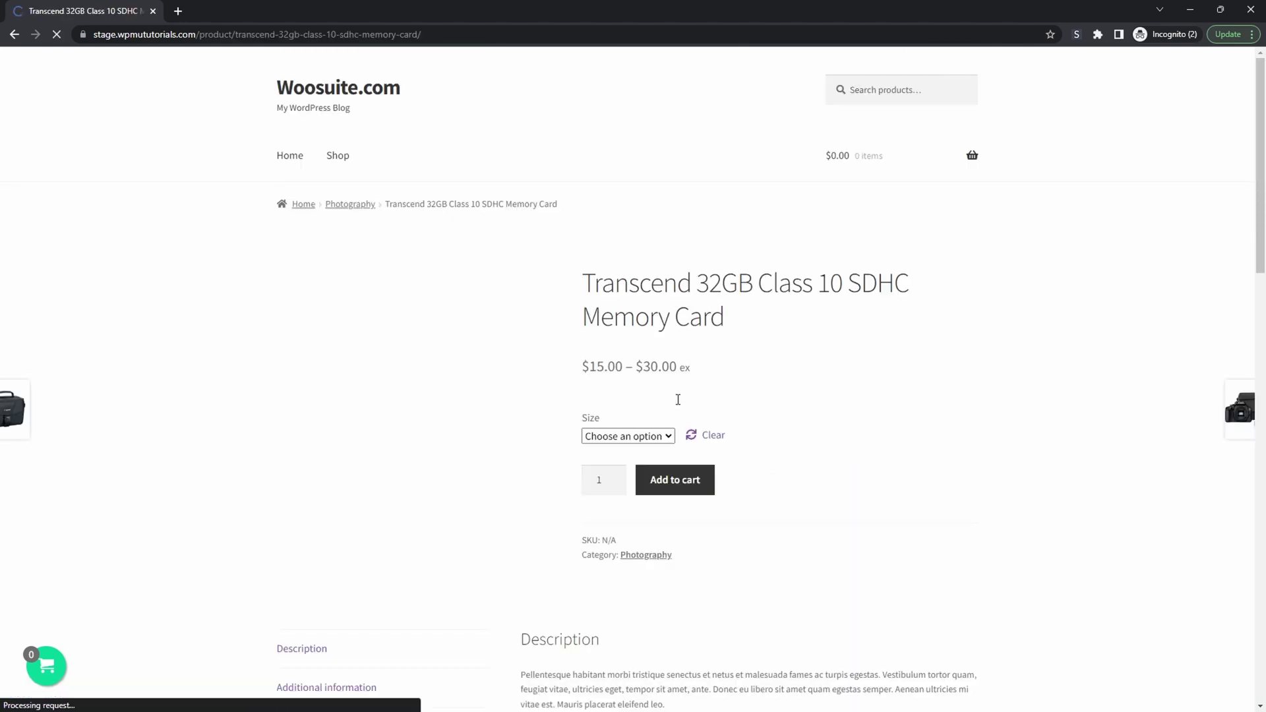
{"action": "scroll", "coordinate": [677, 399], "scroll_direction": "down", "scroll_amount": 2}
{"action": "left_click", "coordinate": [659, 330]}
{"action": "left_click", "coordinate": [642, 358]}
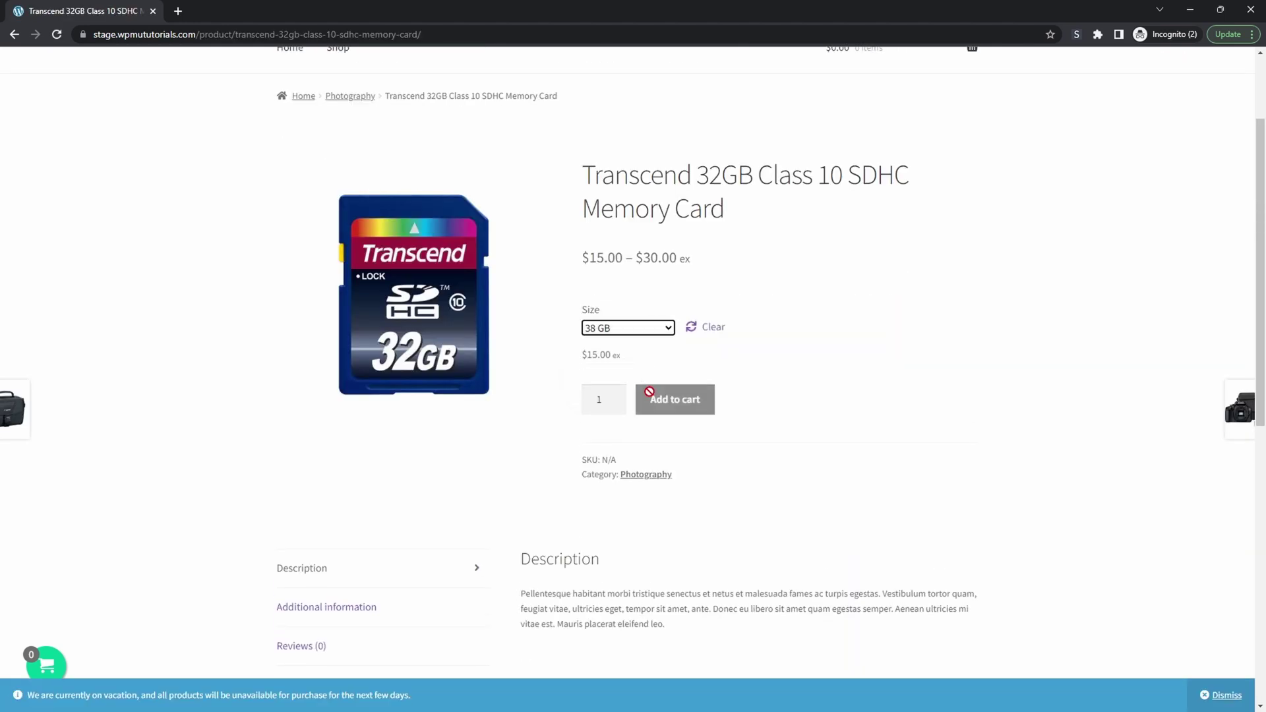
{"action": "left_click", "coordinate": [649, 391]}
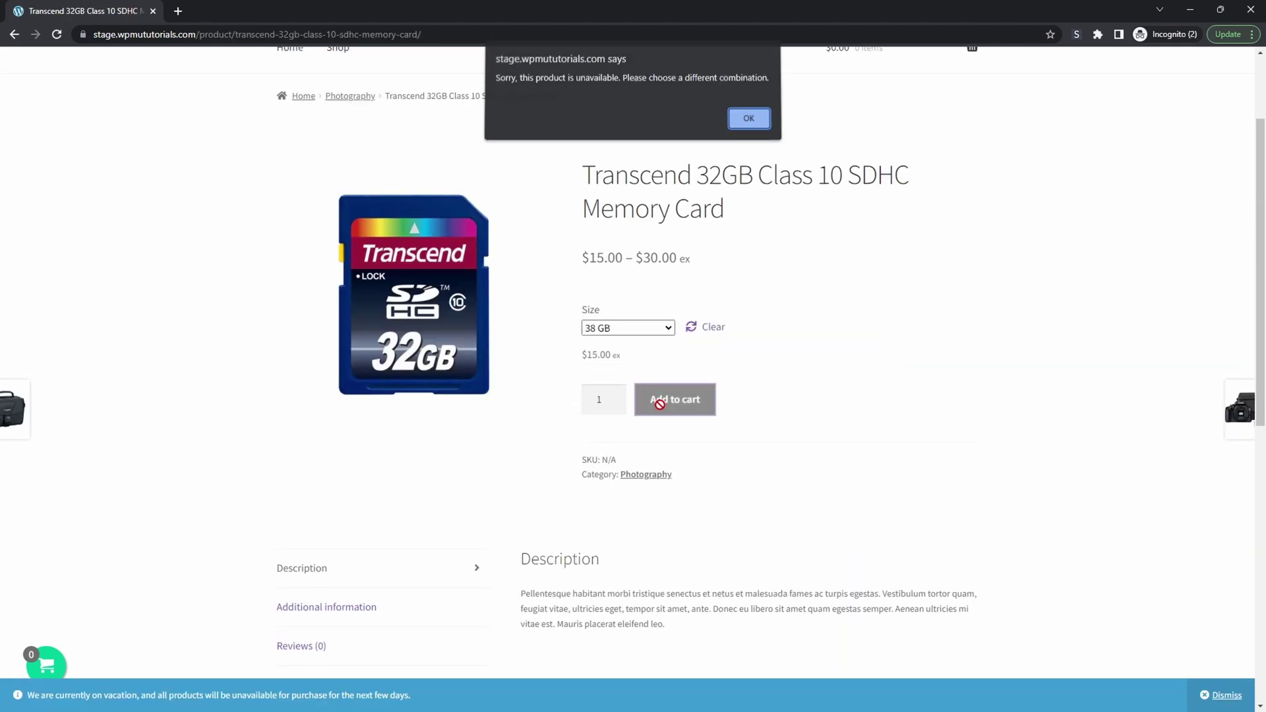
Dismiss the product-unavailable alert, go back, and select the product path in the web address
{"action": "left_click", "coordinate": [748, 121]}
{"action": "key", "text": "alt+Left"}
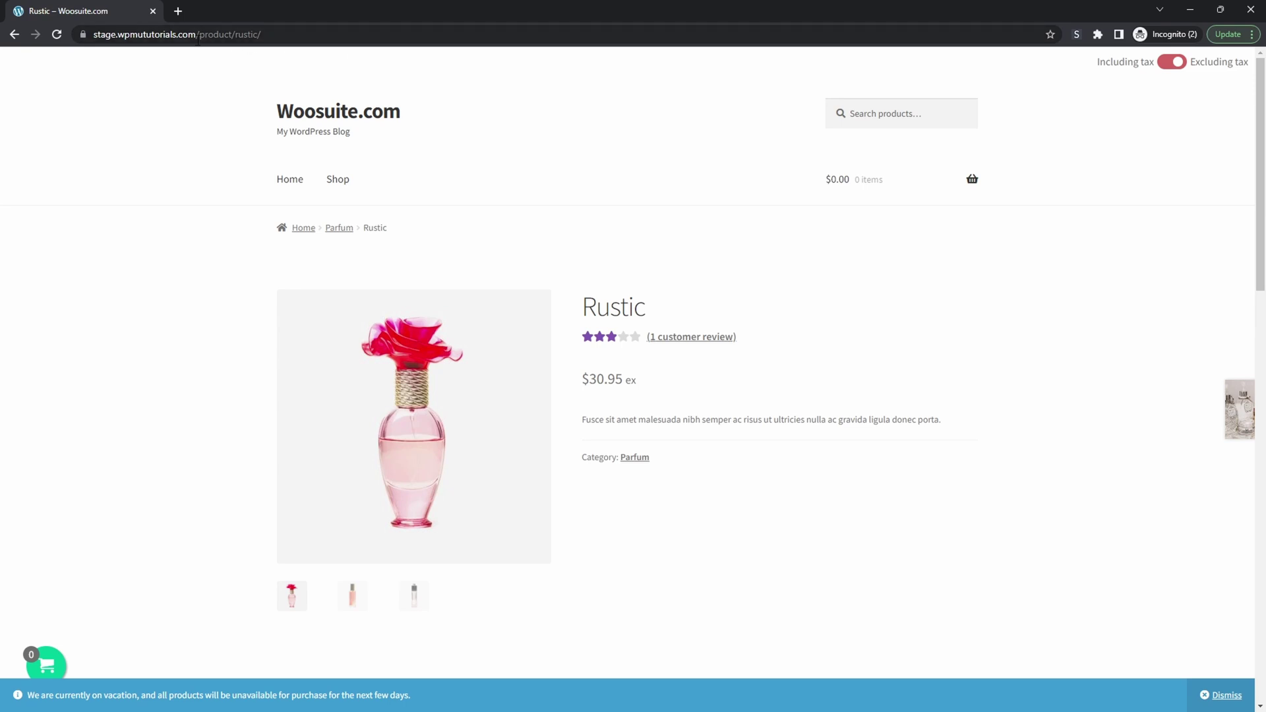
{"action": "left_click_drag", "start_coordinate": [198, 36], "coordinate": [333, 64]}
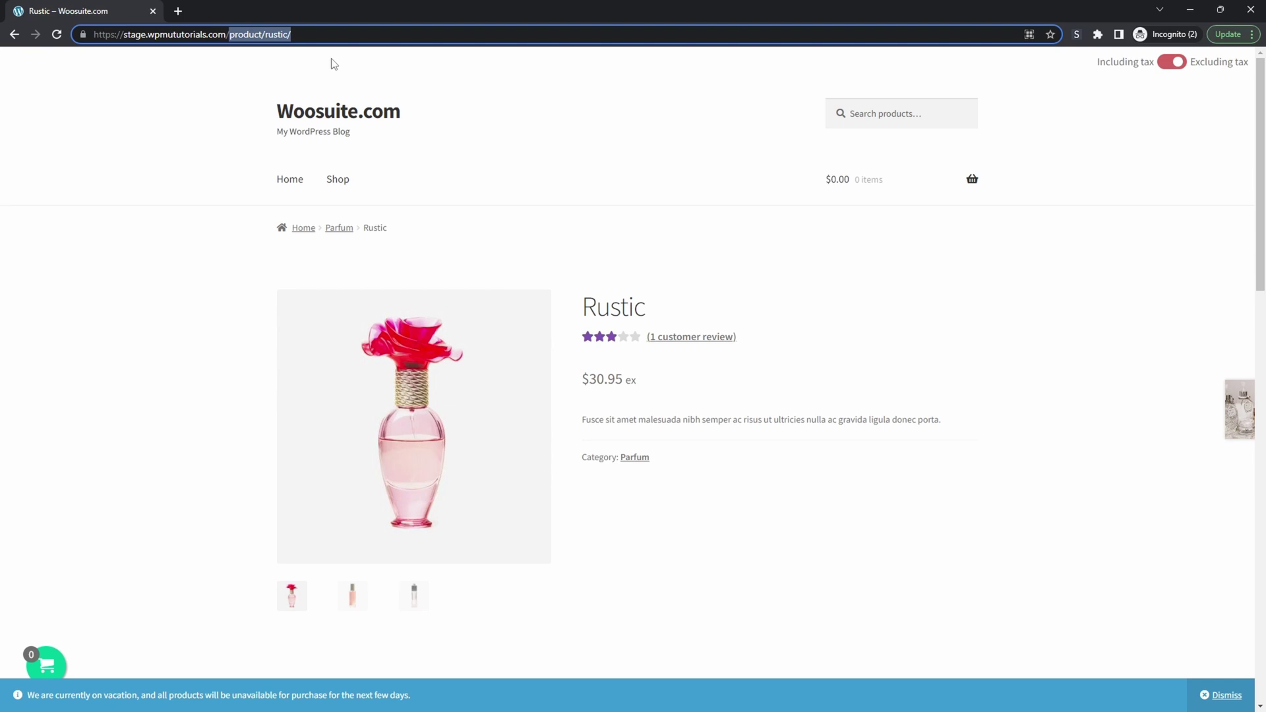
Load the /currently-closed/ page, then switch to the WordPress admin Dashboard tab
{"action": "type", "text": "c"}
{"action": "key", "text": "Return"}
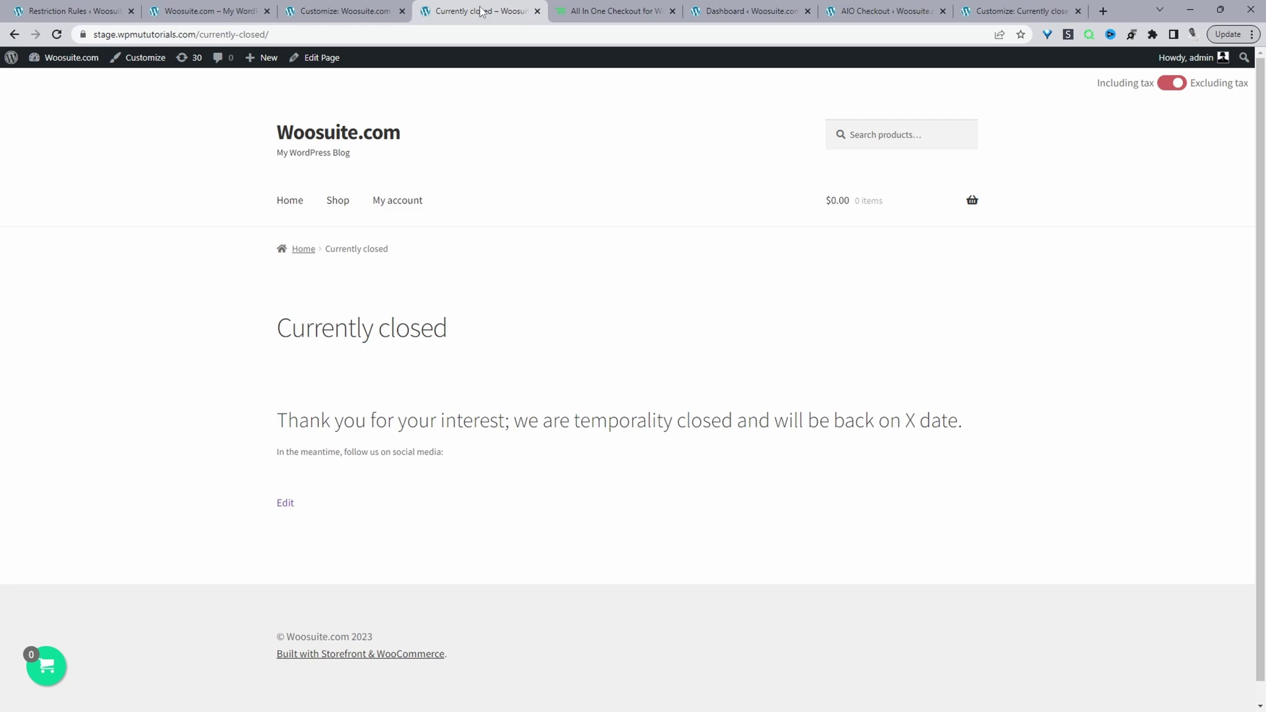
{"action": "left_click", "coordinate": [580, 11]}
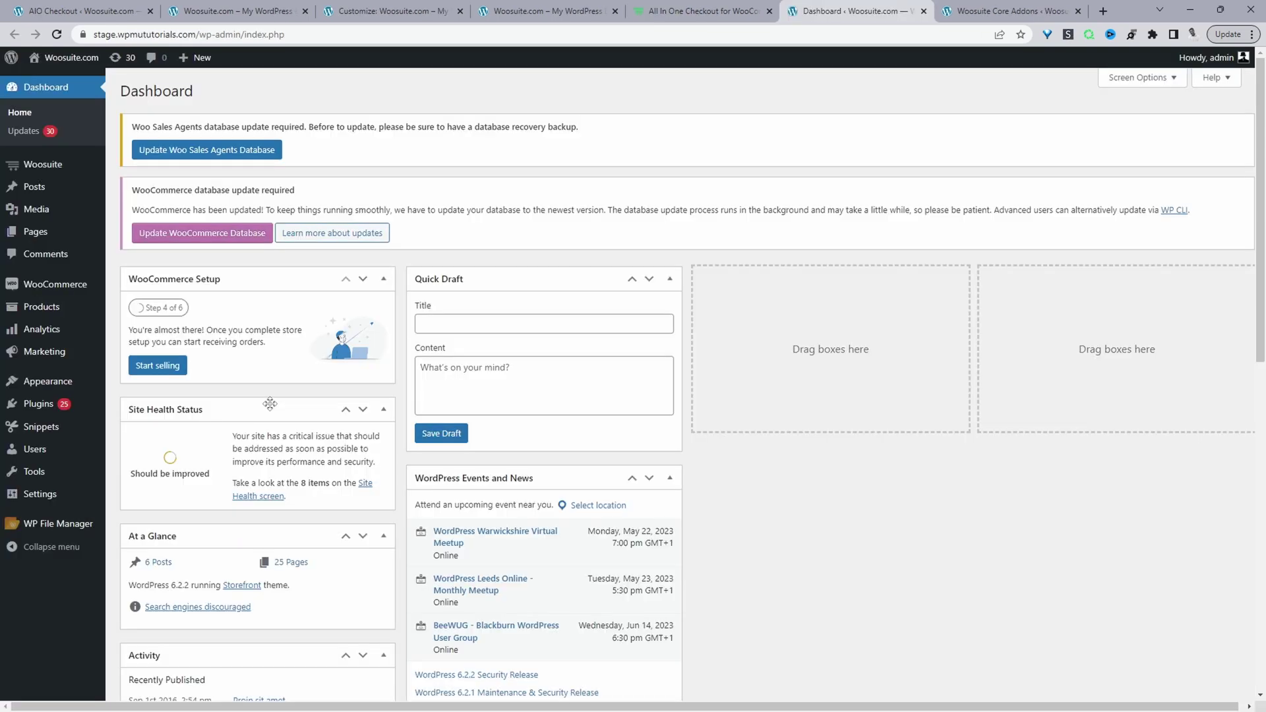
{"action": "mouse_move", "coordinate": [99, 410]}
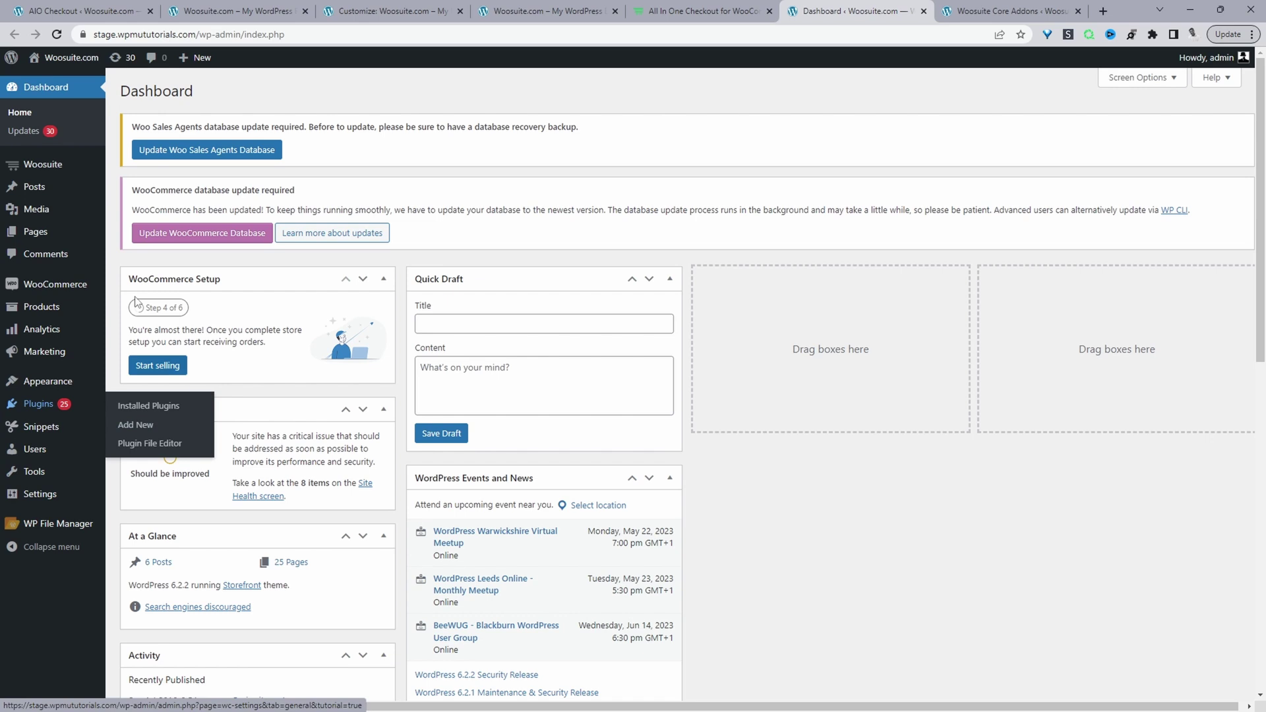
{"action": "mouse_move", "coordinate": [45, 168]}
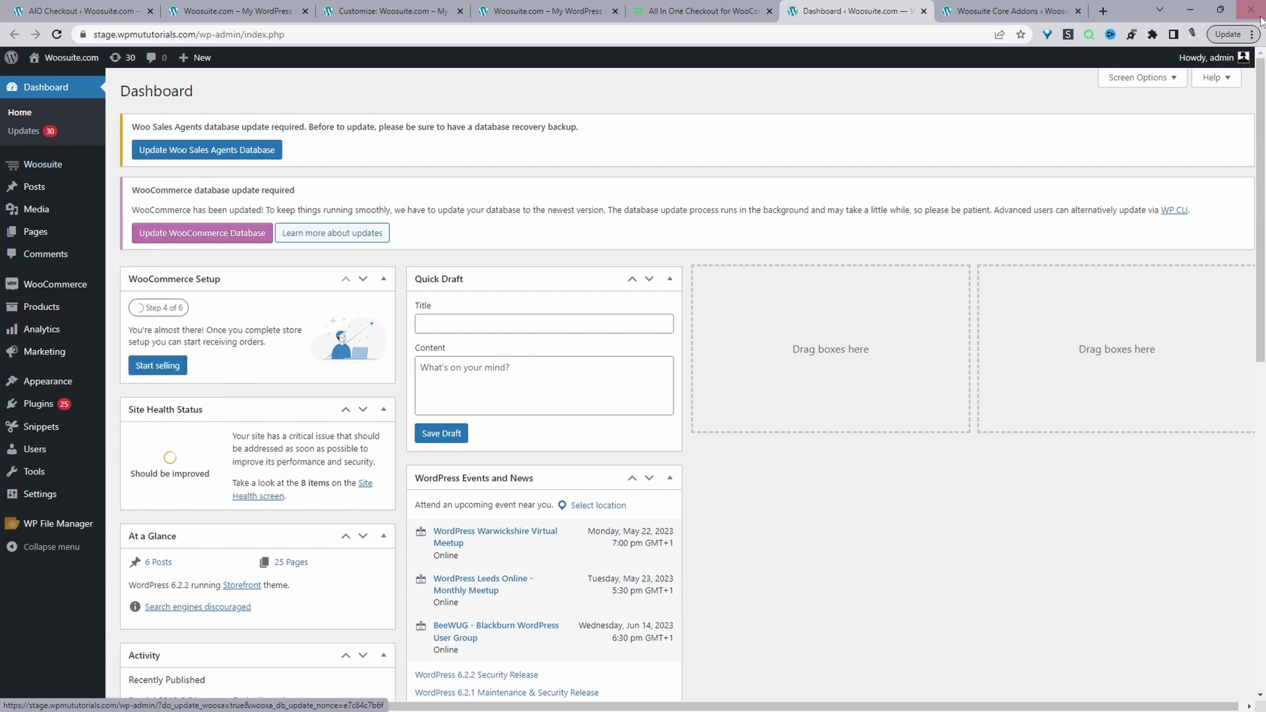
Browse the Woosuite Core Addons page, then go to Woosuite > AIO Checkout in the sidebar
{"action": "left_click", "coordinate": [1005, 10]}
{"action": "scroll", "coordinate": [808, 509], "scroll_direction": "down", "scroll_amount": 10}
{"action": "scroll", "coordinate": [808, 510], "scroll_direction": "down", "scroll_amount": 3}
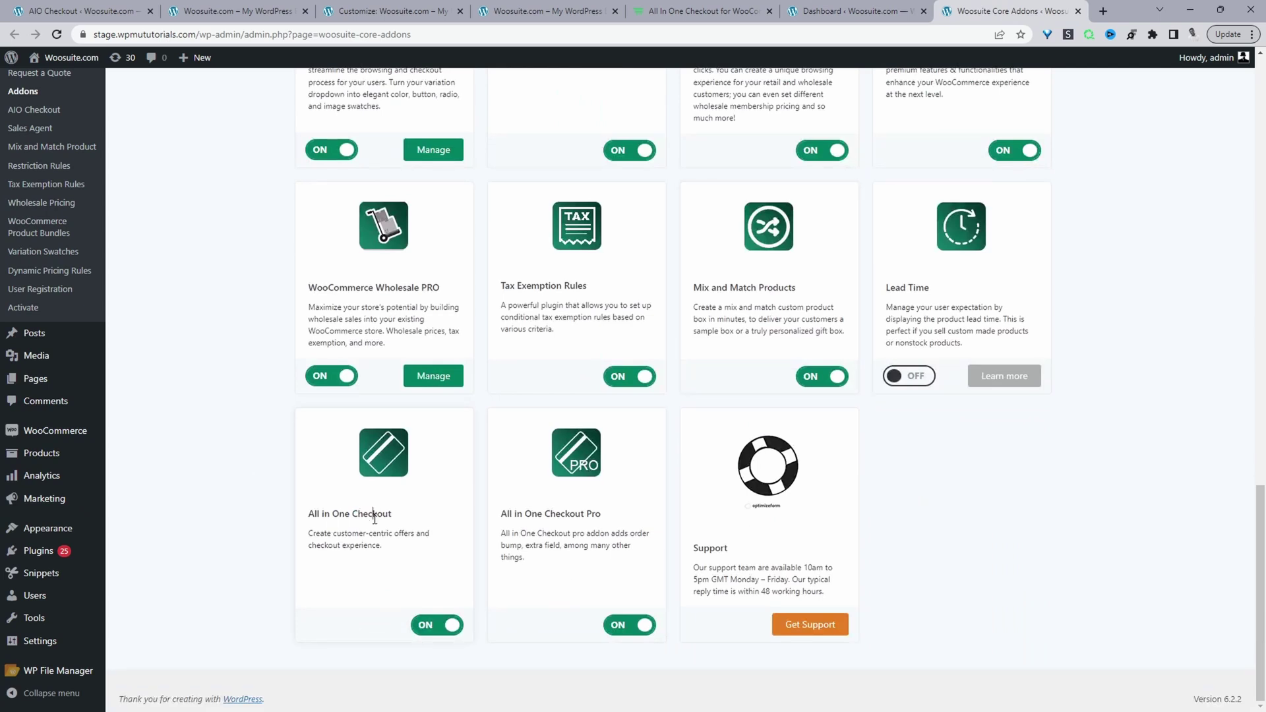
{"action": "left_click_drag", "start_coordinate": [372, 517], "coordinate": [443, 521]}
{"action": "scroll", "coordinate": [618, 631], "scroll_direction": "up", "scroll_amount": 2}
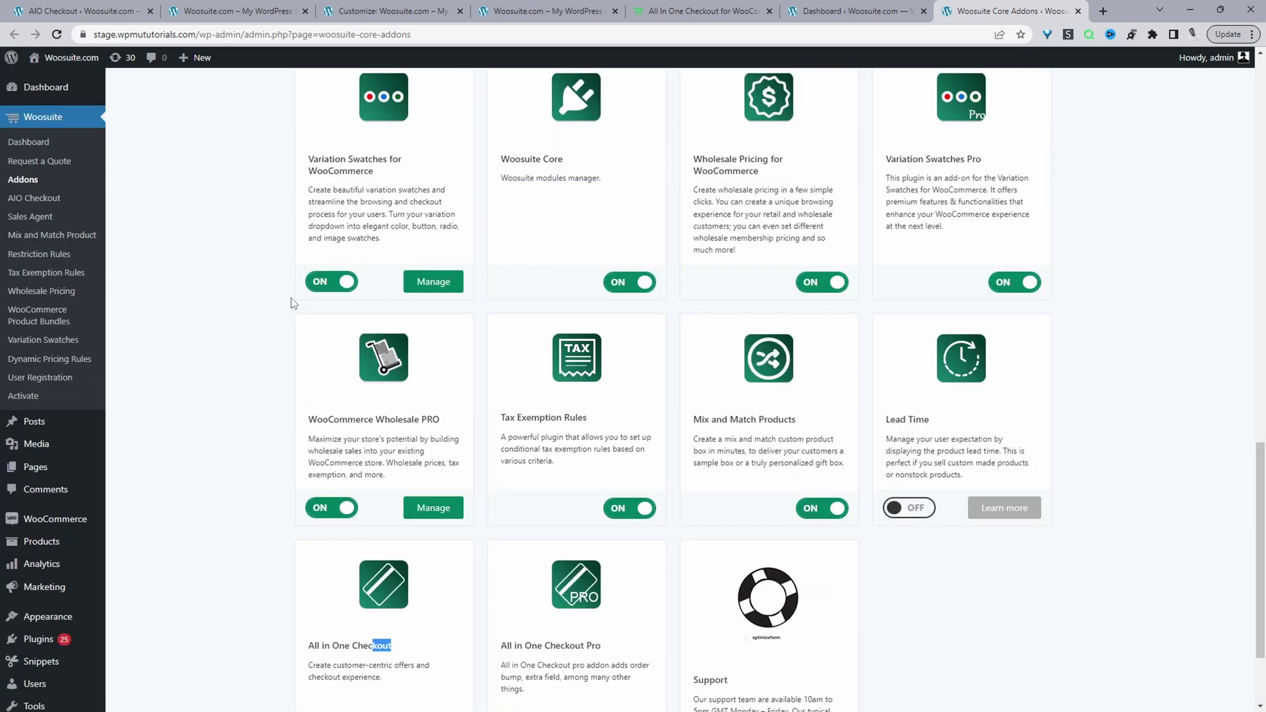
{"action": "left_click", "coordinate": [40, 205]}
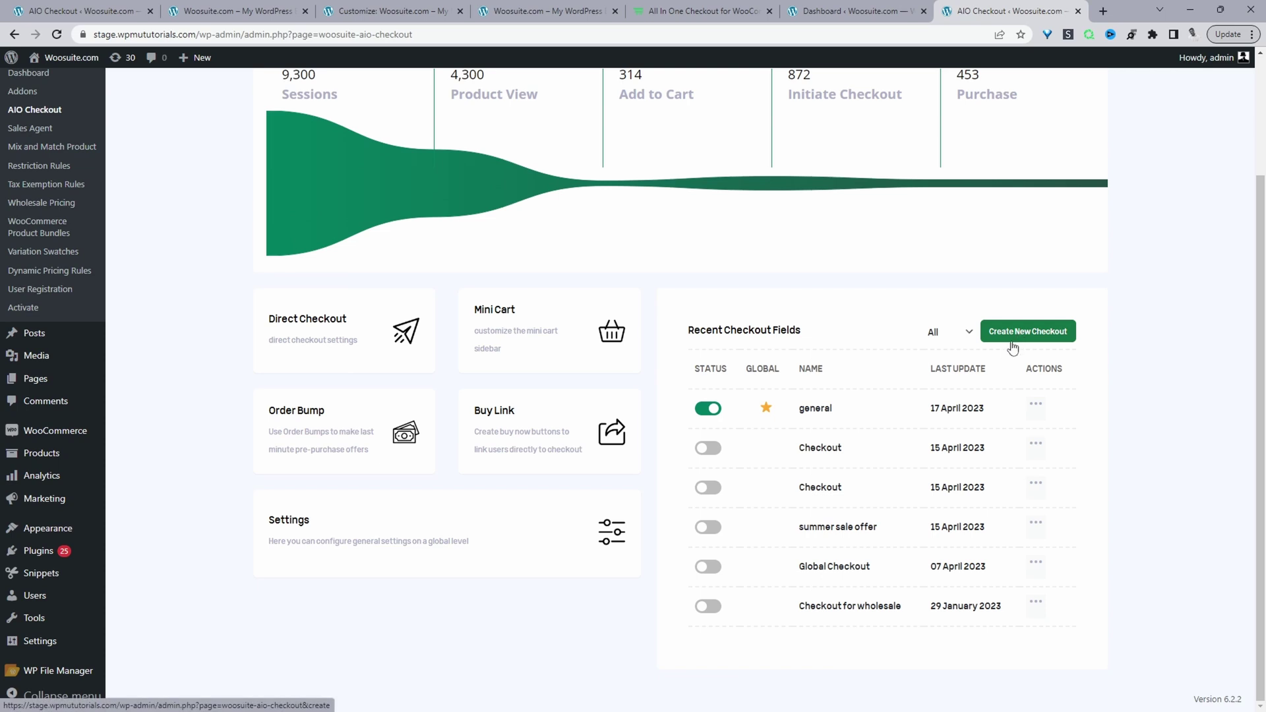
Edit the 'general' checkout and drag a Checkbox field into Billing Details below Phone
{"action": "left_click", "coordinate": [811, 410]}
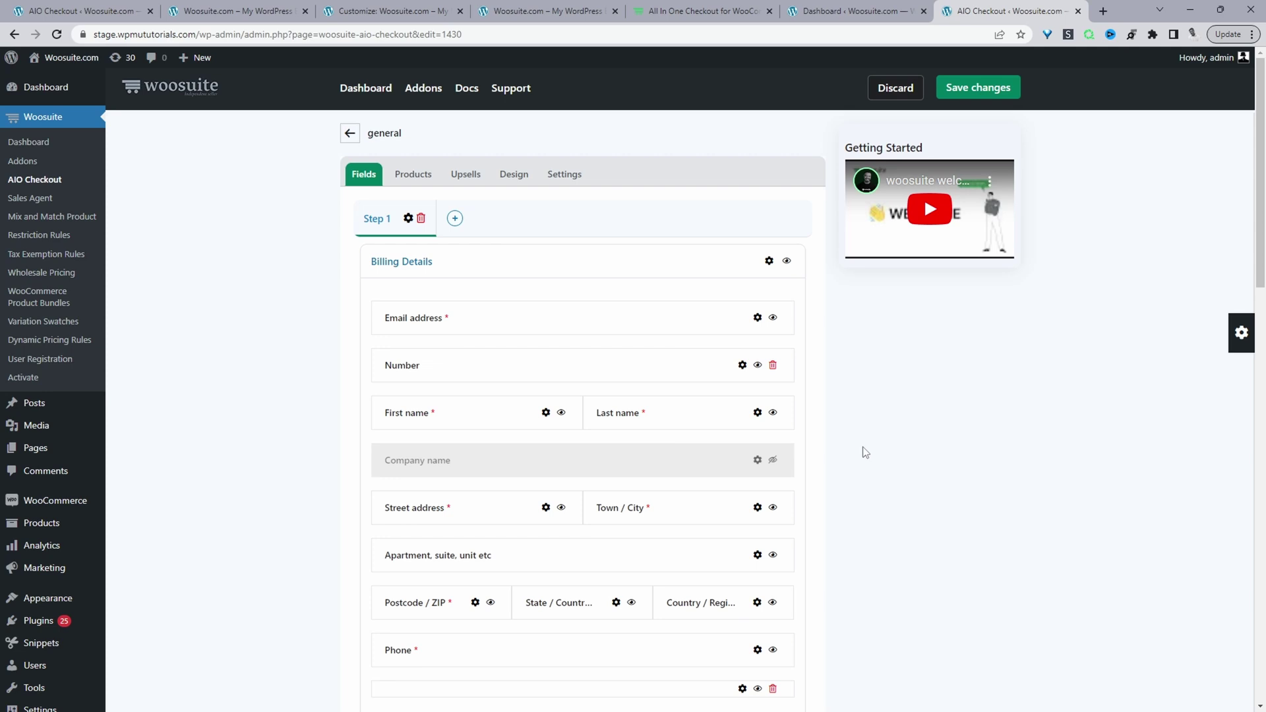
{"action": "scroll", "coordinate": [659, 395], "scroll_direction": "down", "scroll_amount": 2}
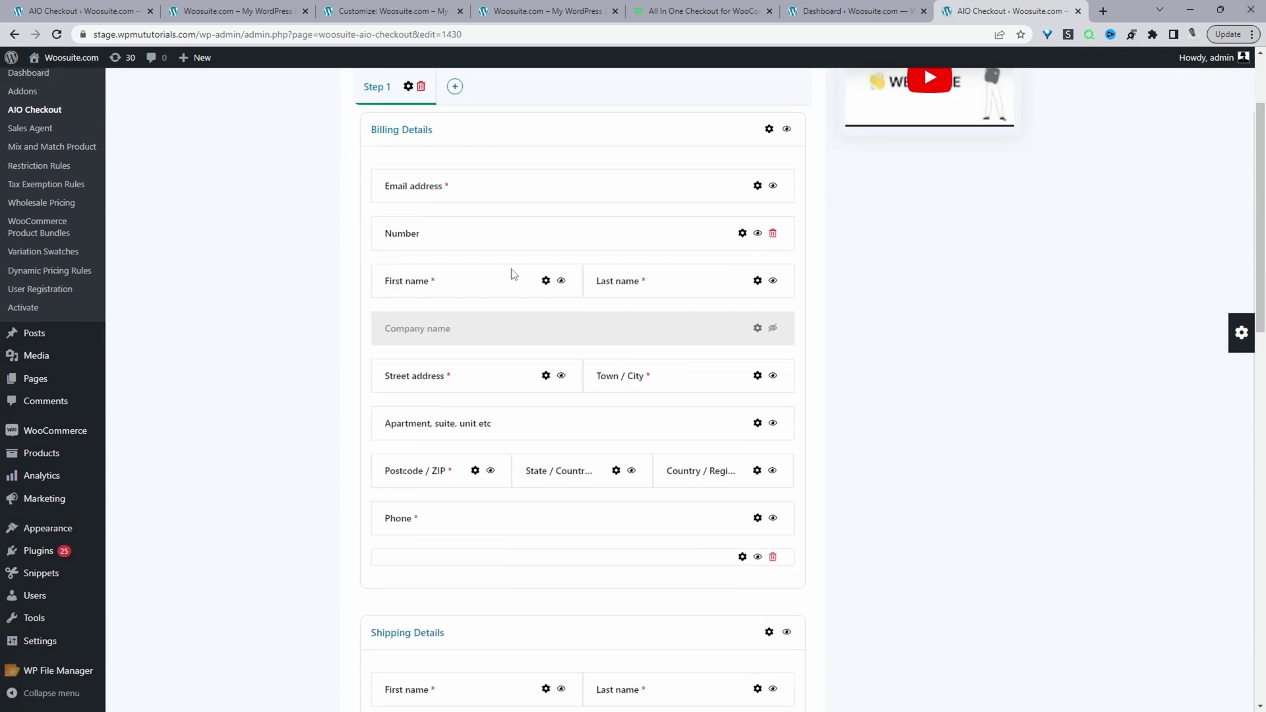
{"action": "scroll", "coordinate": [424, 145], "scroll_direction": "down", "scroll_amount": 1}
{"action": "scroll", "coordinate": [423, 145], "scroll_direction": "up", "scroll_amount": 1}
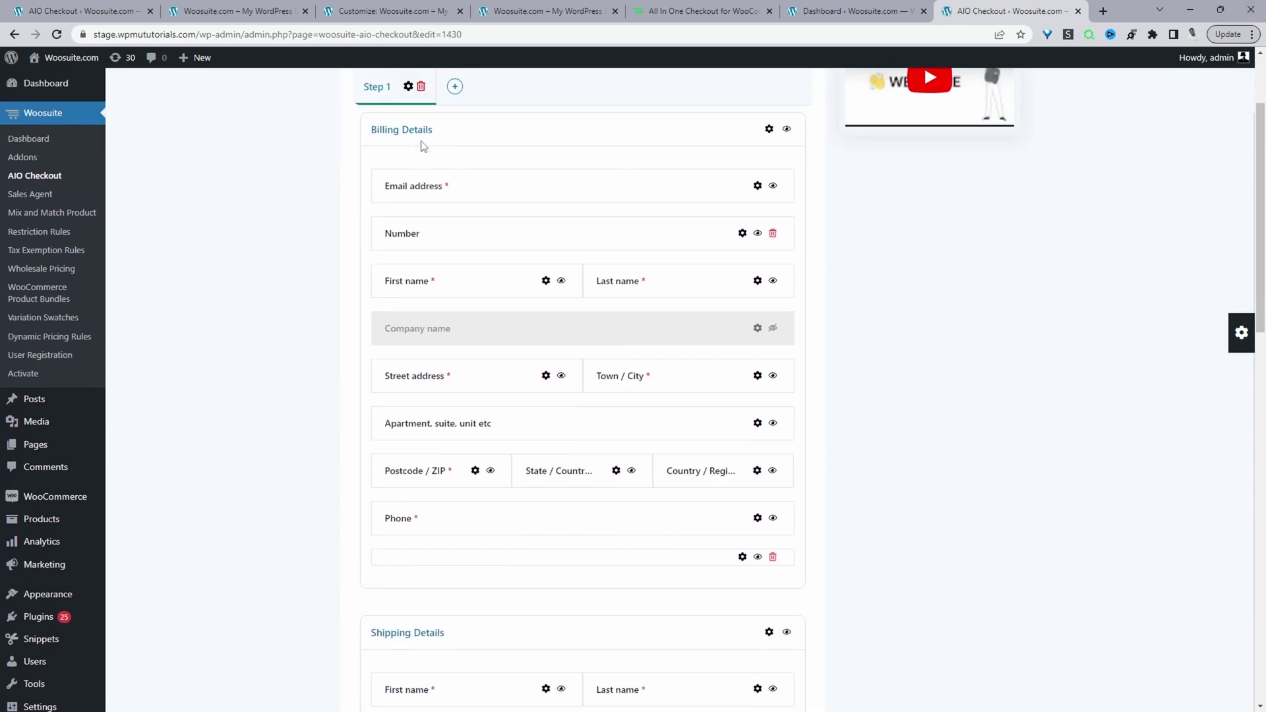
{"action": "scroll", "coordinate": [536, 275], "scroll_direction": "down", "scroll_amount": 4}
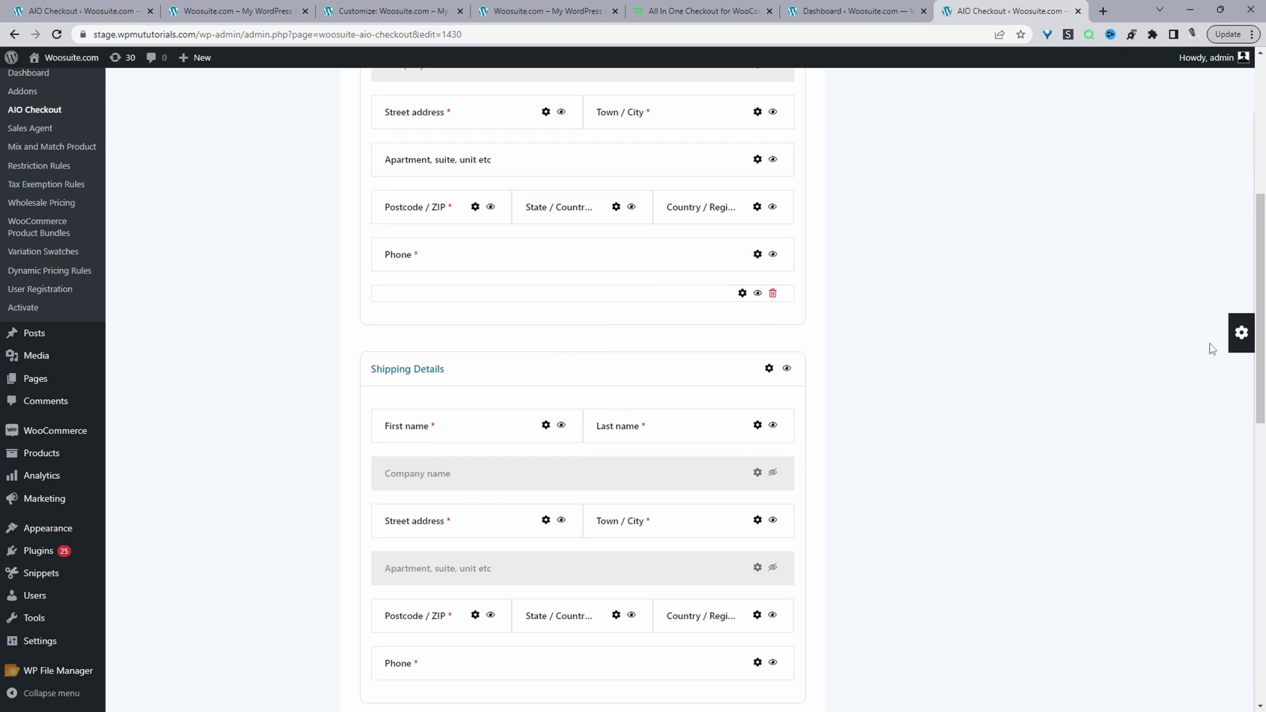
{"action": "left_click", "coordinate": [1239, 333]}
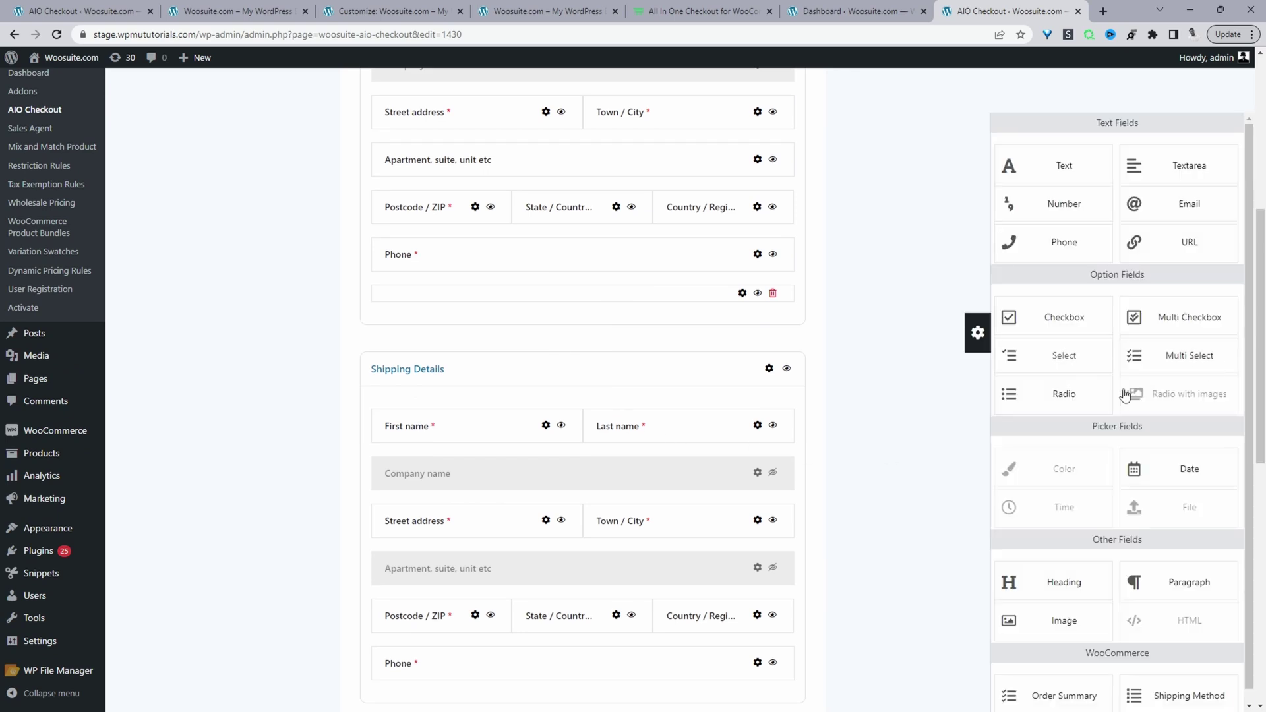
{"action": "left_click_drag", "start_coordinate": [1074, 325], "coordinate": [562, 353]}
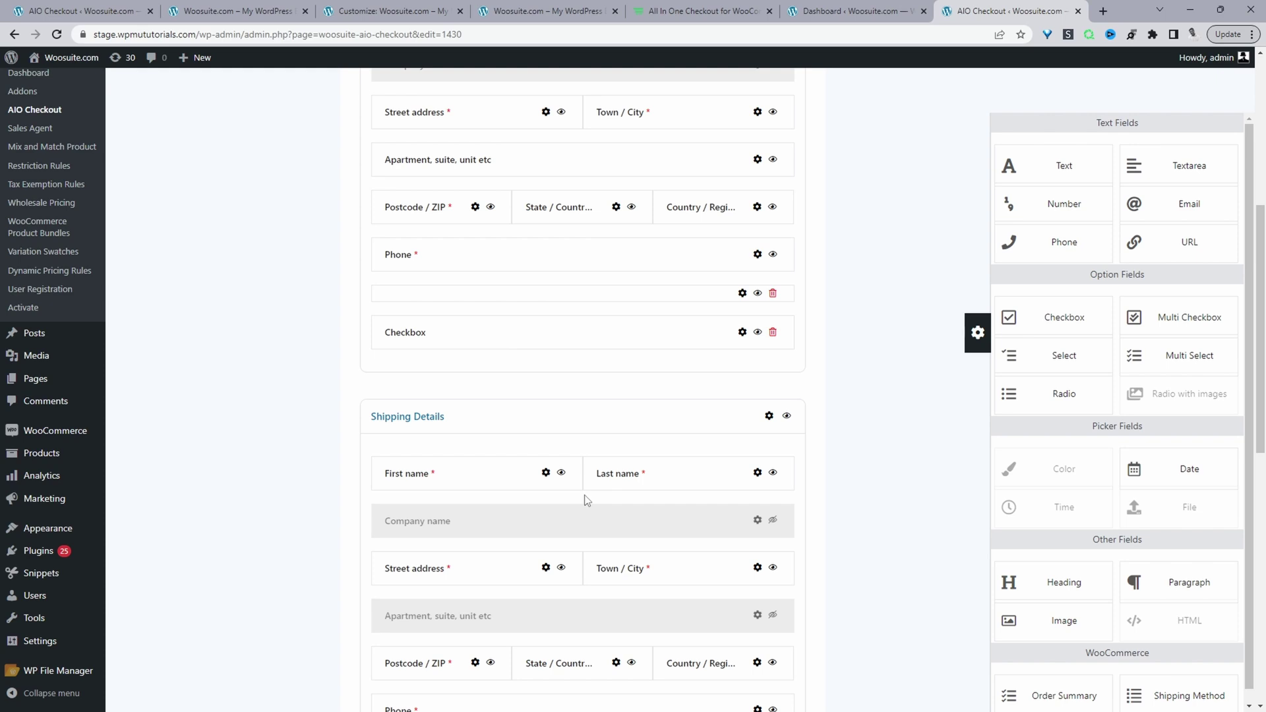
{"action": "scroll", "coordinate": [586, 499], "scroll_direction": "up", "scroll_amount": 5}
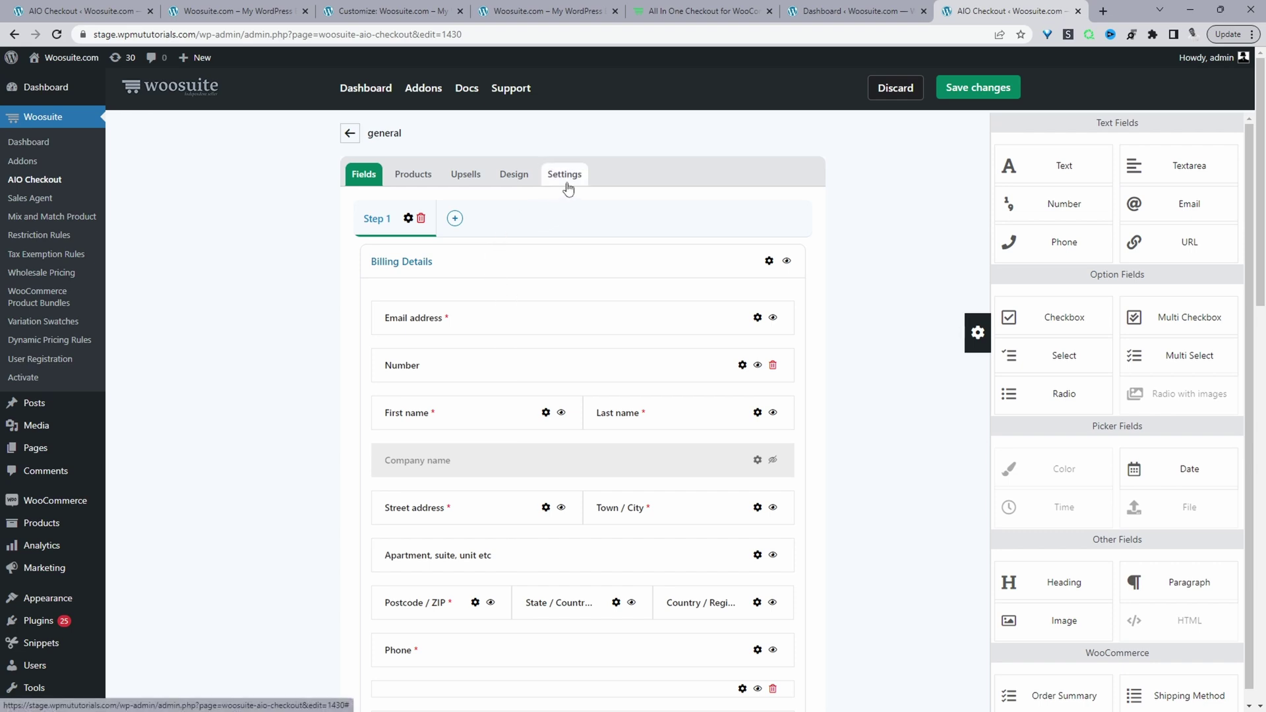
Show the general checkout's Design options: Single column layout and Default Template
{"action": "left_click", "coordinate": [519, 186]}
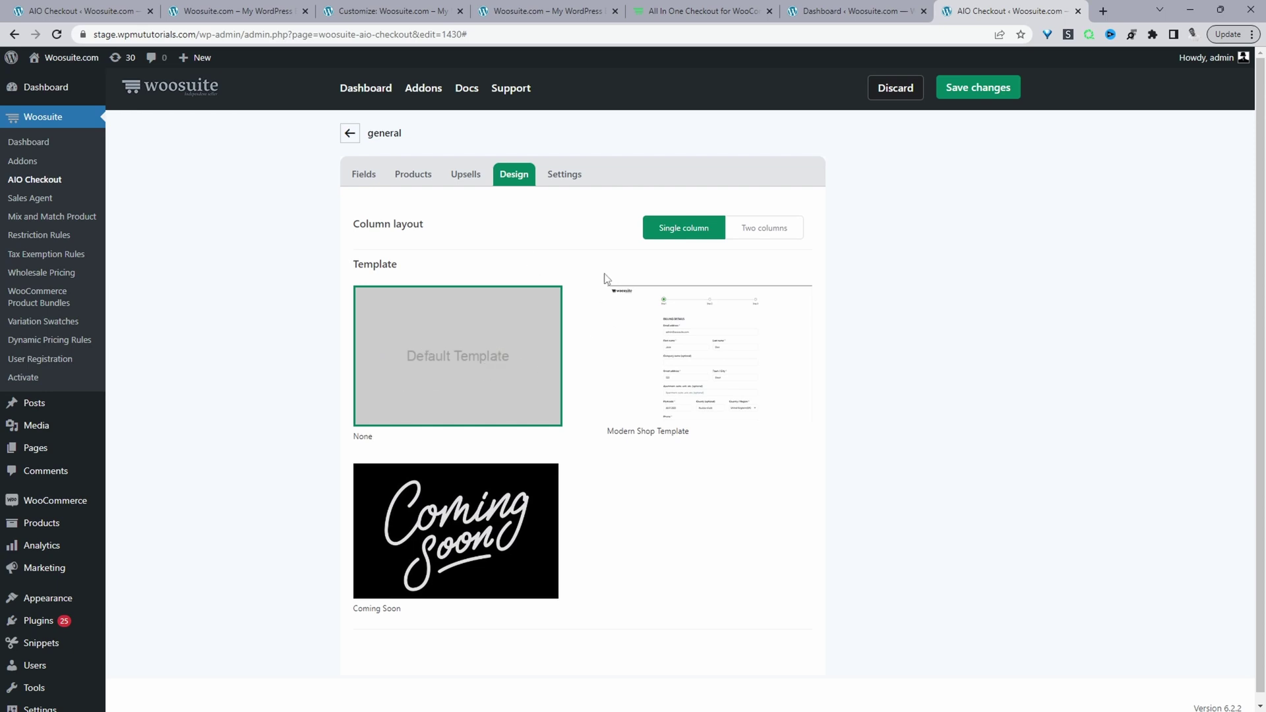
In the general checkout's Settings, enable 'Close Checkout form after specific date' (21/05/2023)
{"action": "left_click", "coordinate": [561, 182]}
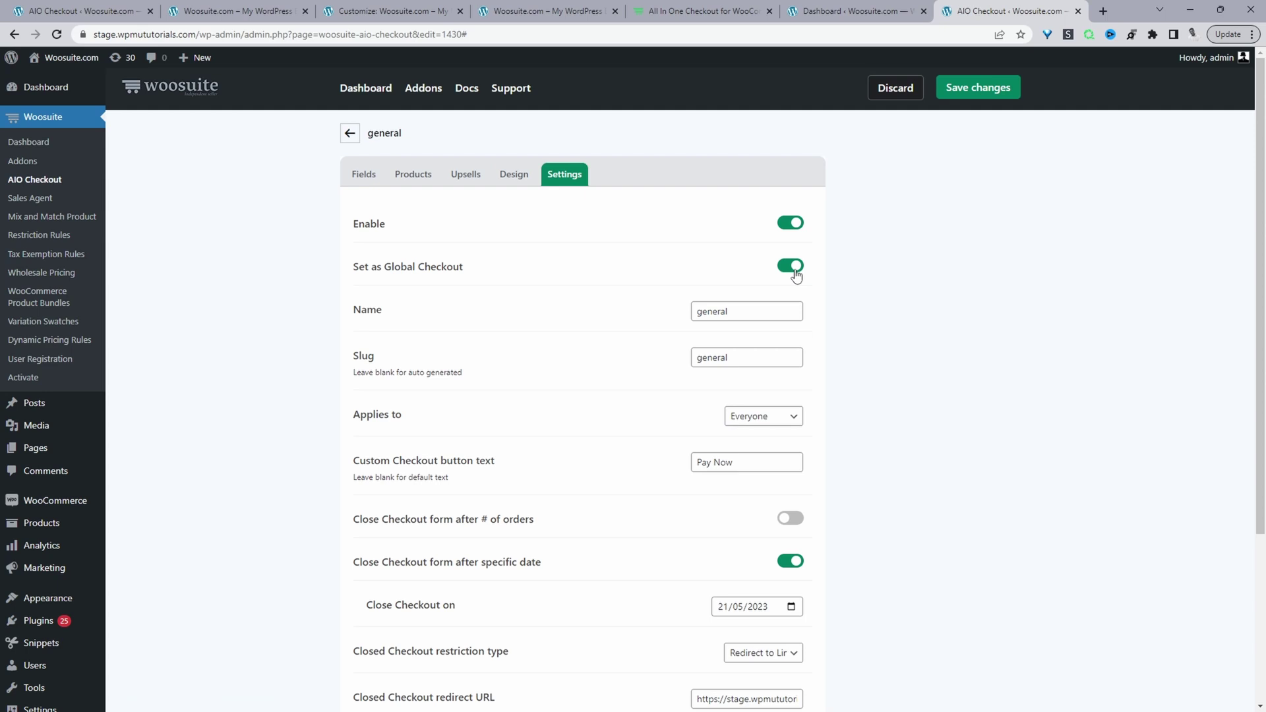
{"action": "left_click_drag", "start_coordinate": [729, 311], "coordinate": [706, 313]}
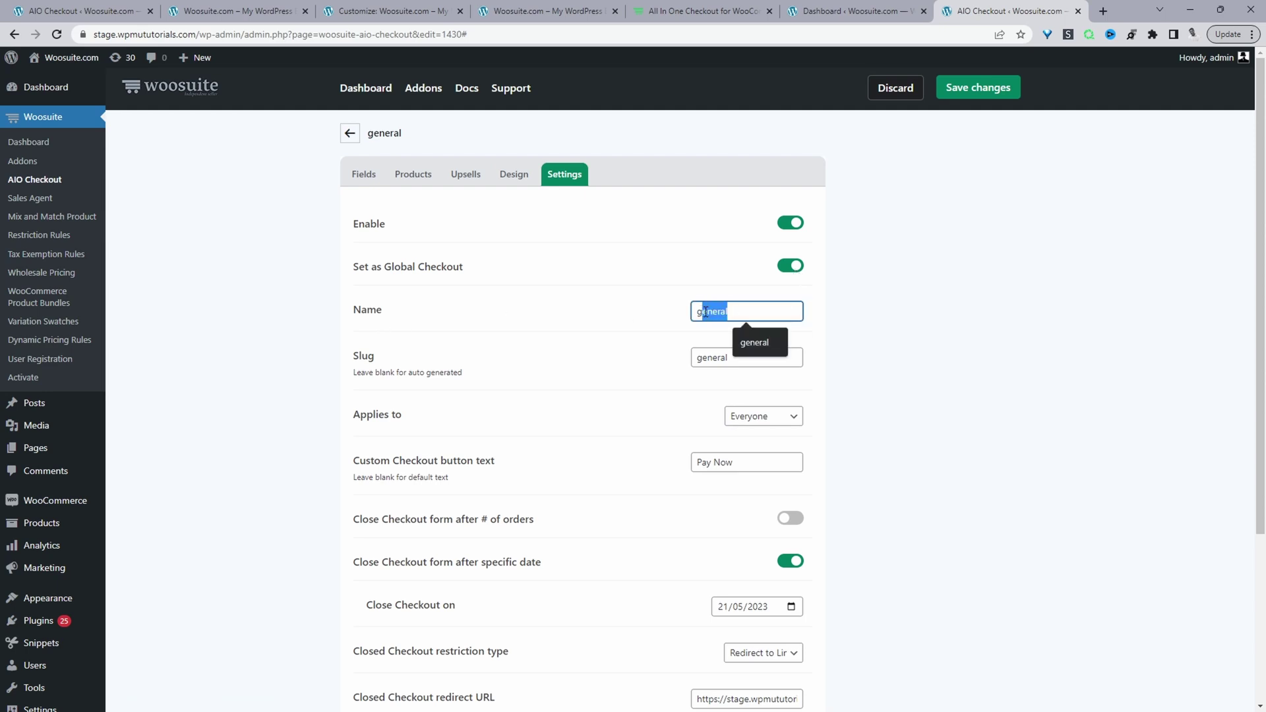
{"action": "scroll", "coordinate": [356, 395], "scroll_direction": "down", "scroll_amount": 2}
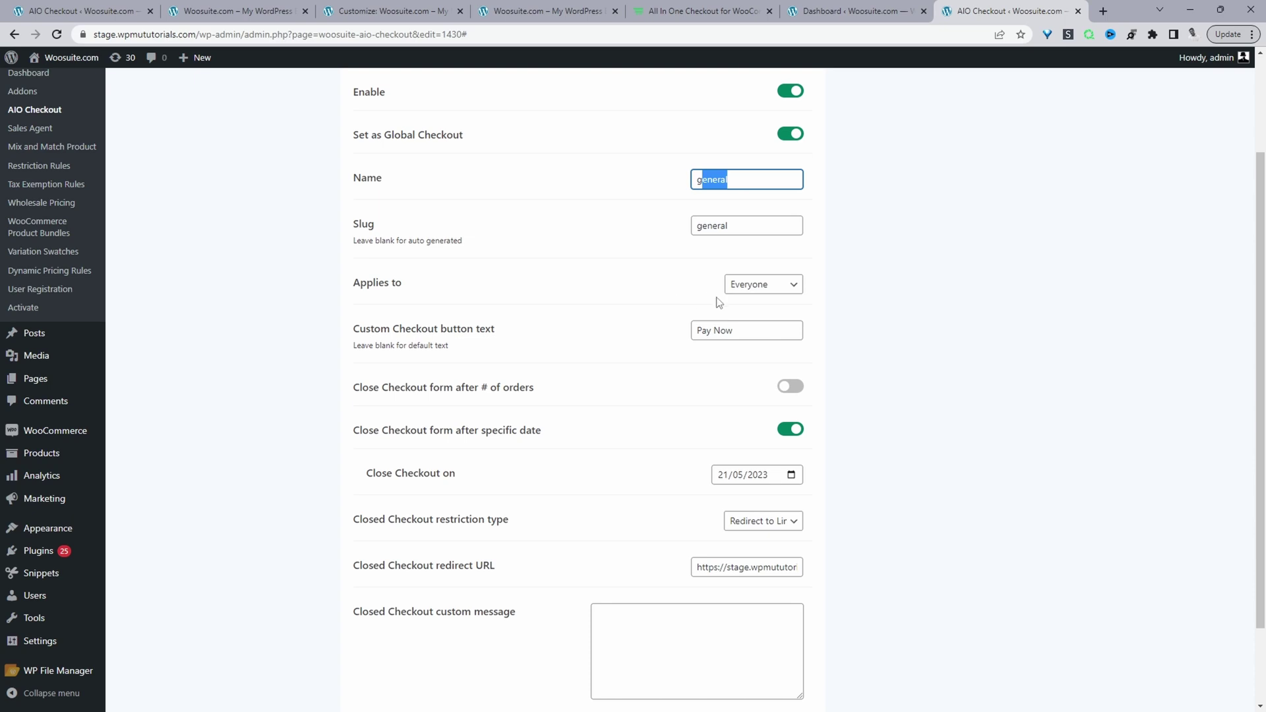
{"action": "scroll", "coordinate": [738, 304], "scroll_direction": "down", "scroll_amount": 2}
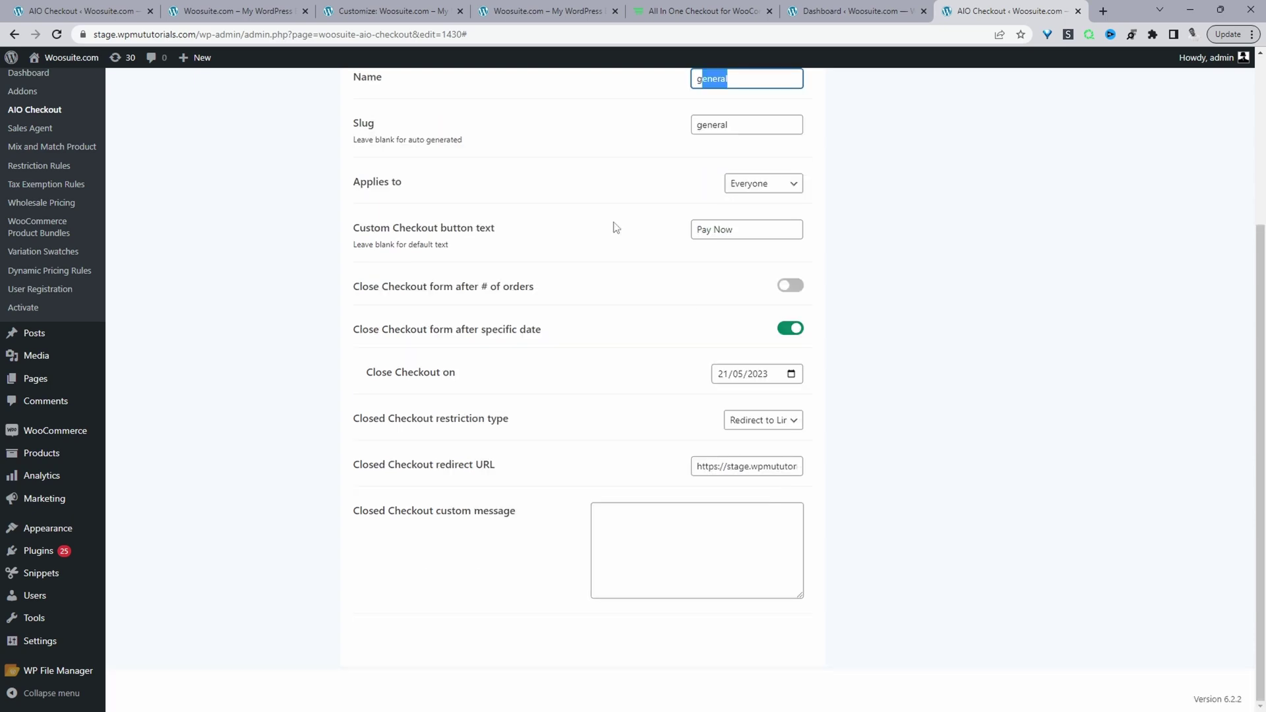
{"action": "left_click", "coordinate": [788, 328]}
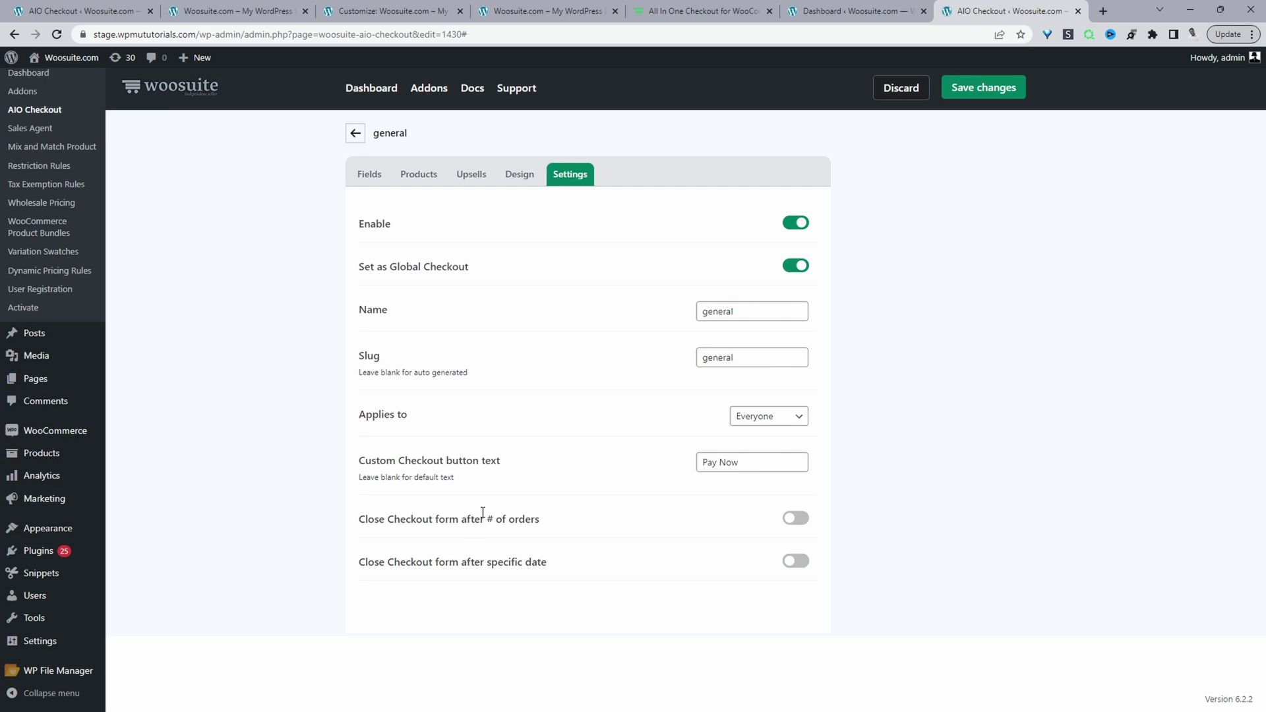
{"action": "left_click_drag", "start_coordinate": [450, 519], "coordinate": [623, 524]}
{"action": "left_click", "coordinate": [795, 561]}
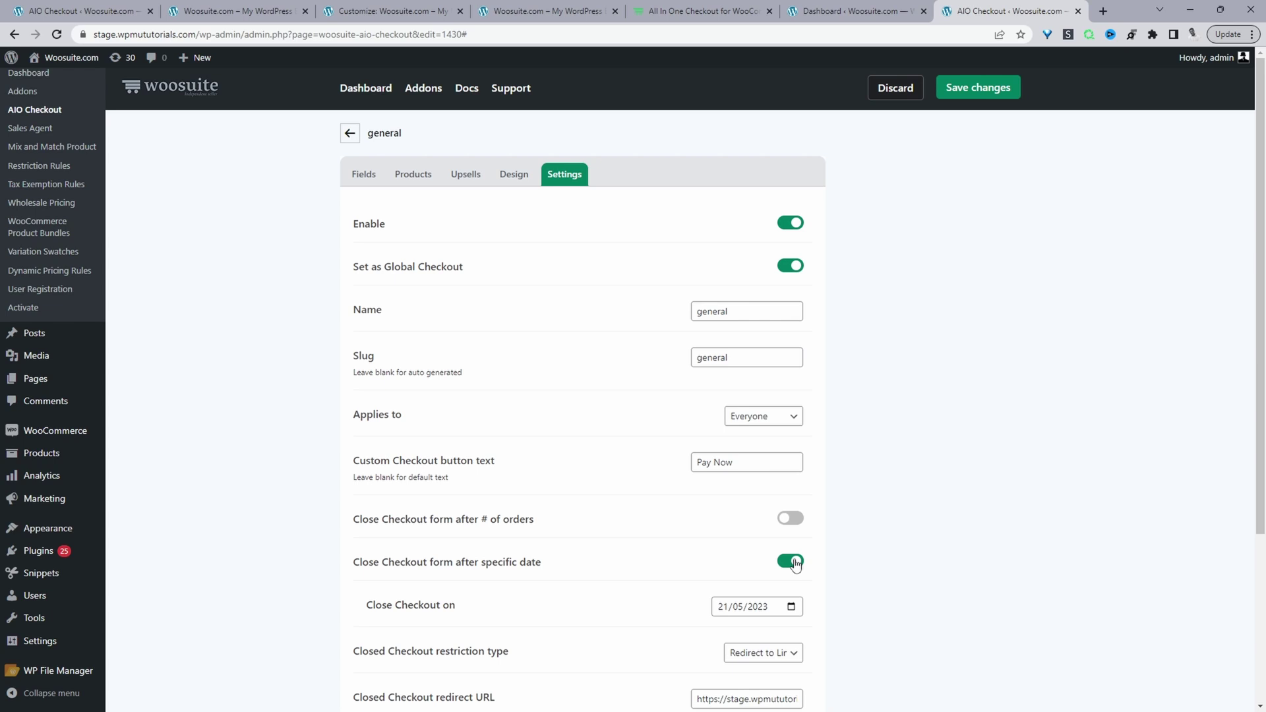
{"action": "scroll", "coordinate": [795, 560], "scroll_direction": "down", "scroll_amount": 2}
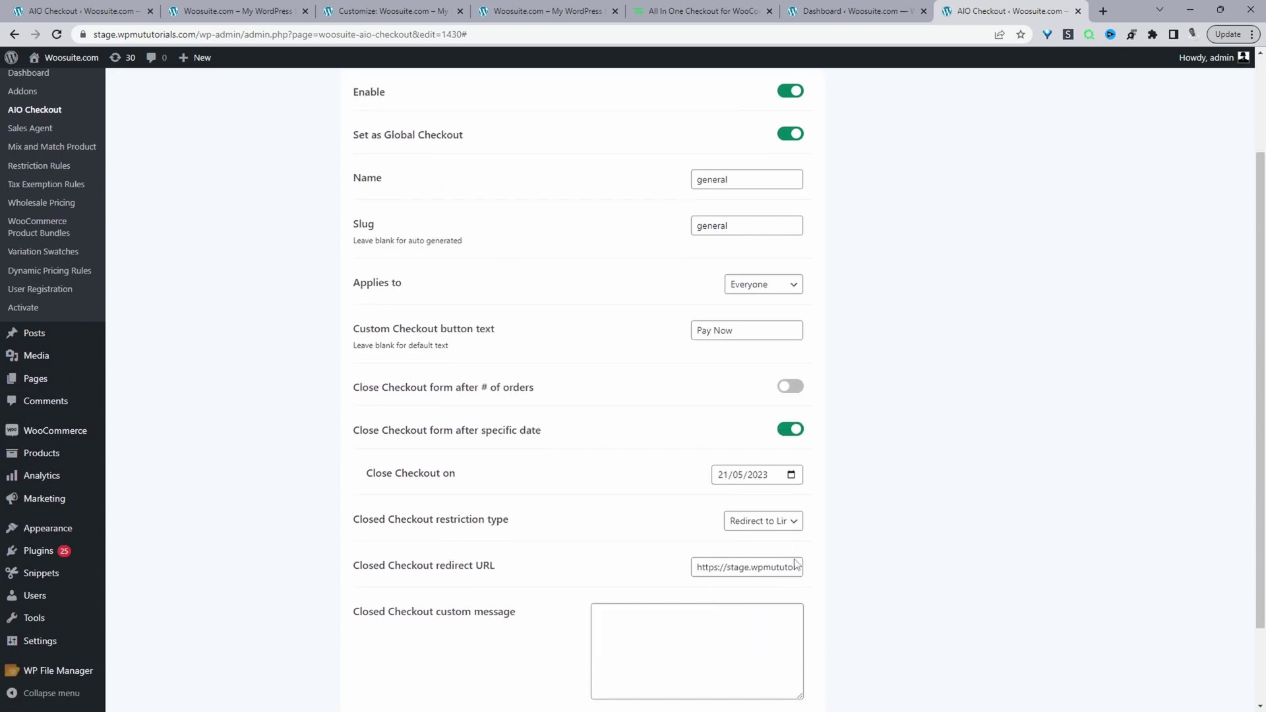
{"action": "left_click", "coordinate": [791, 475]}
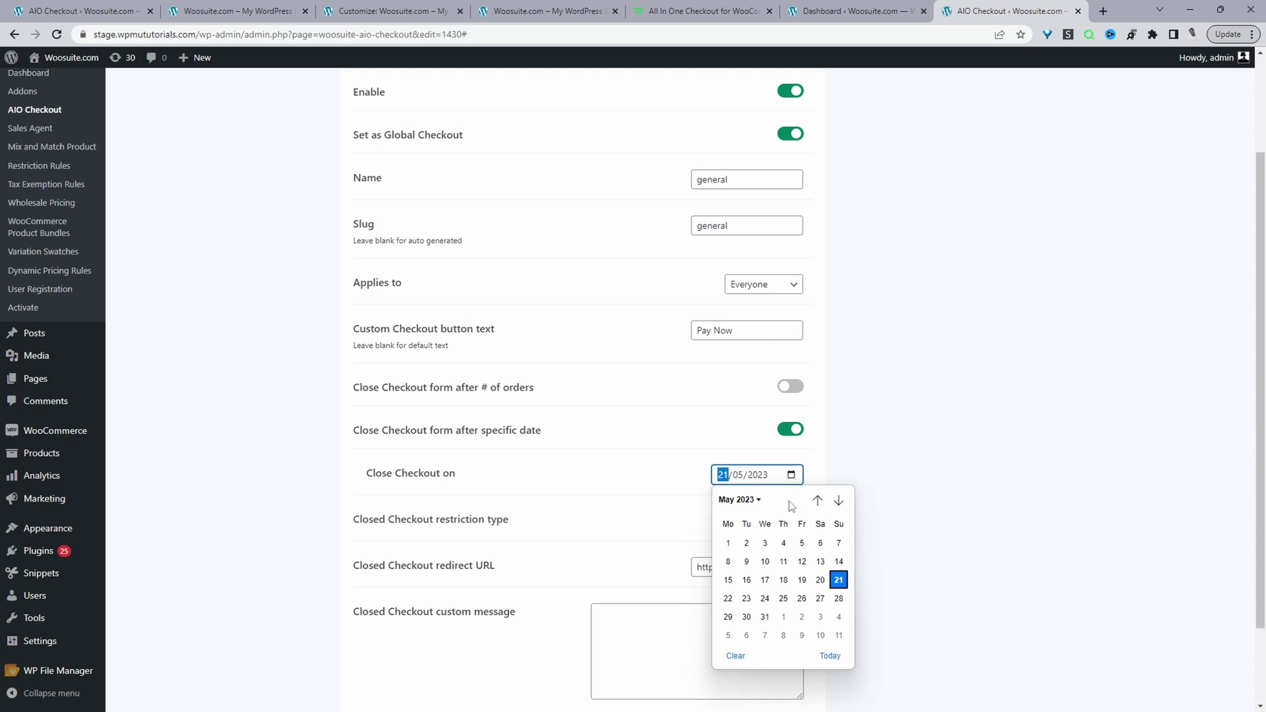
{"action": "left_click", "coordinate": [872, 572]}
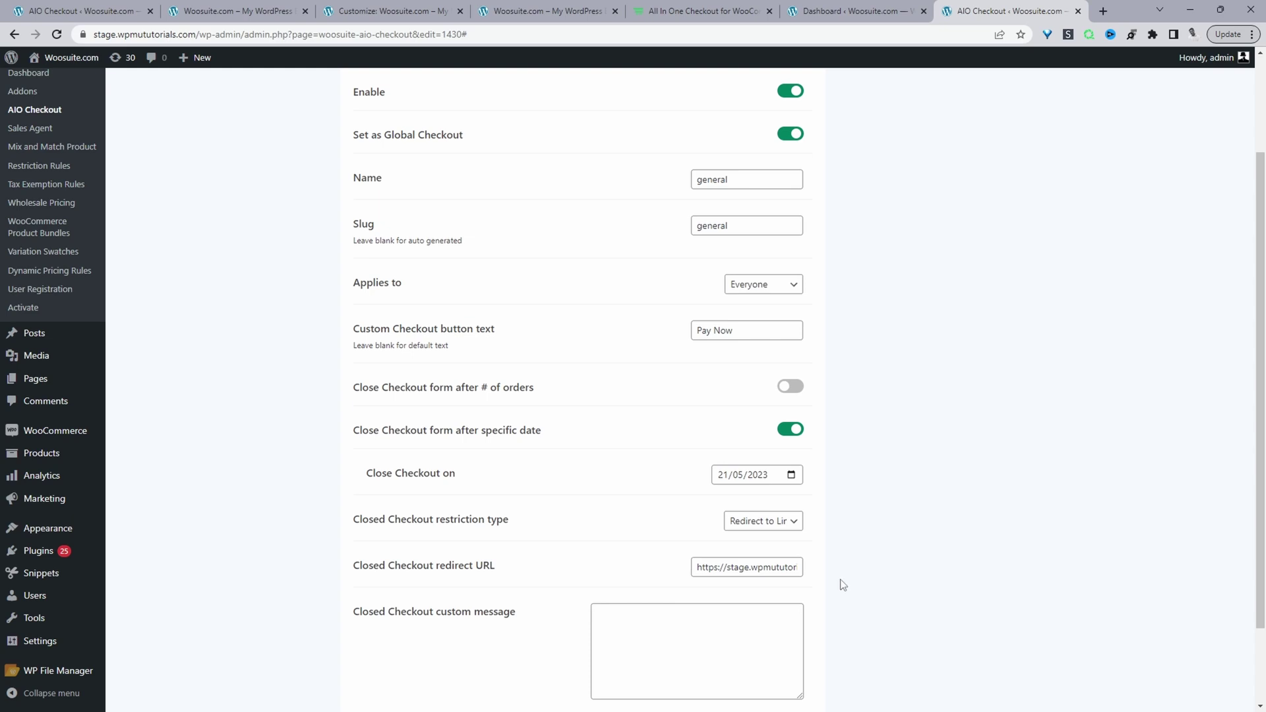
{"action": "left_click", "coordinate": [789, 475]}
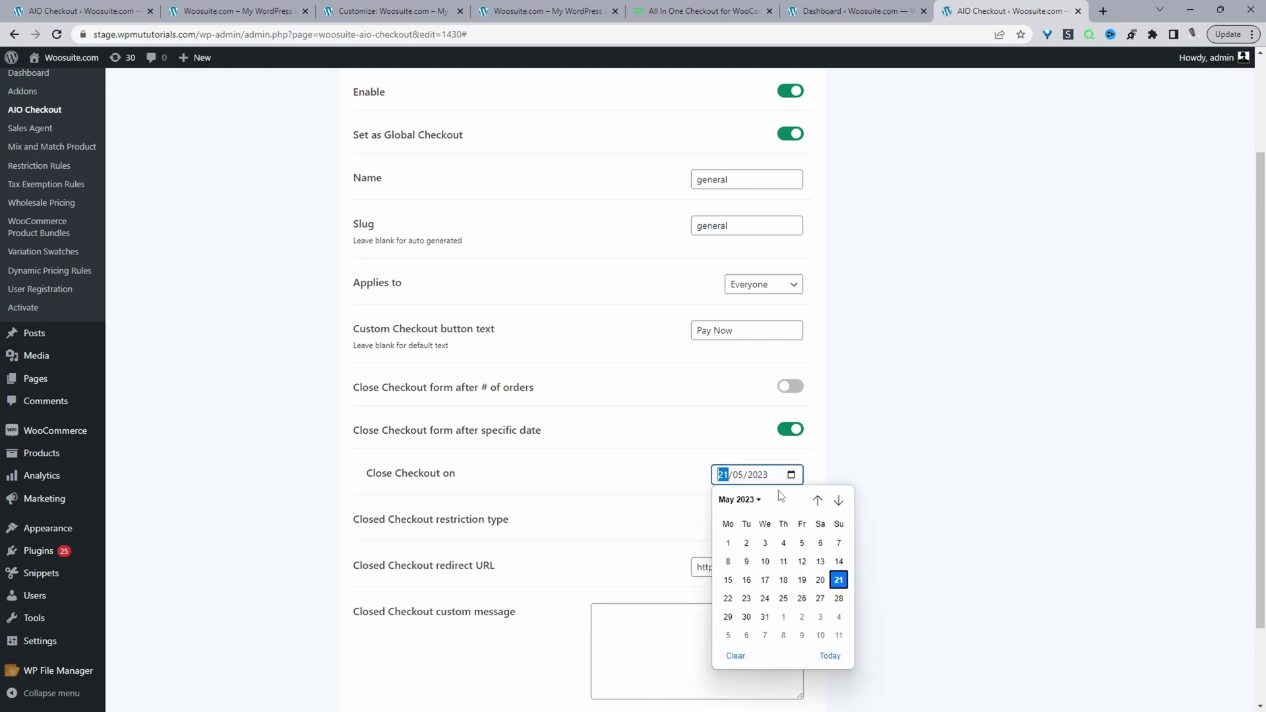
{"action": "left_click", "coordinate": [835, 580]}
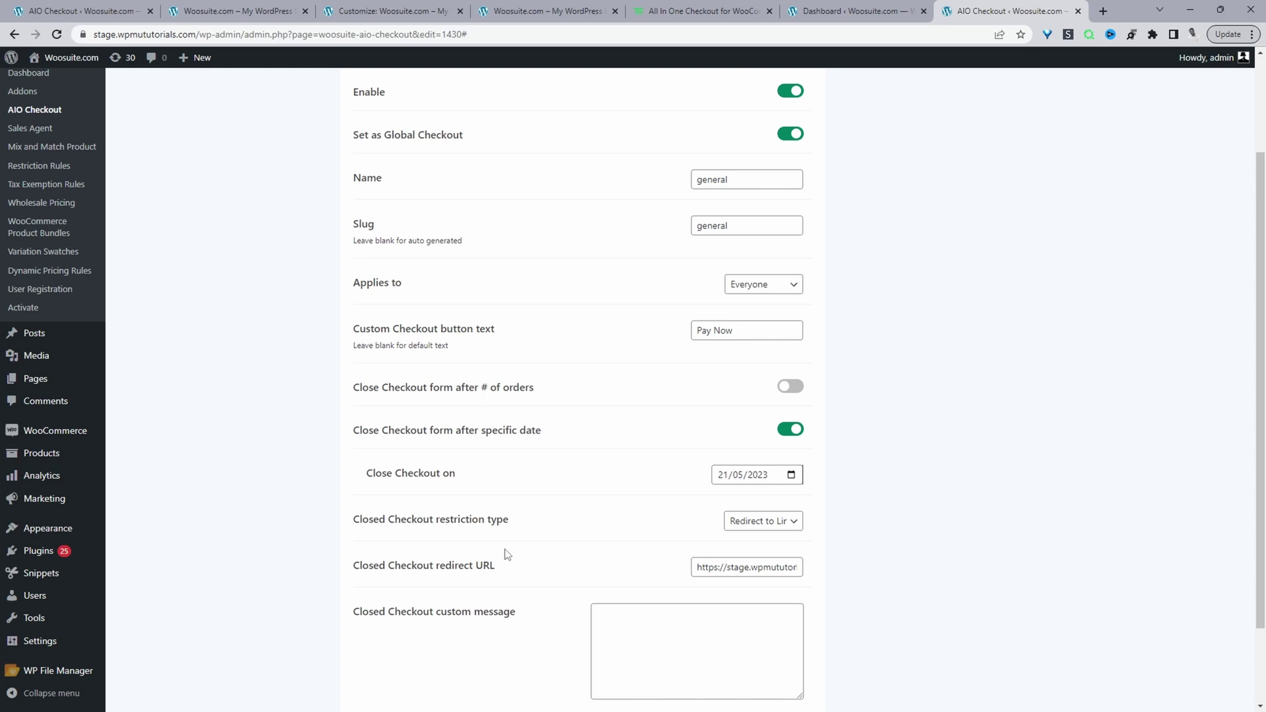
Keep 'Redirect to Link' as the restriction type, verify the /currently-closed/ URL, and save changes
{"action": "left_click", "coordinate": [777, 522]}
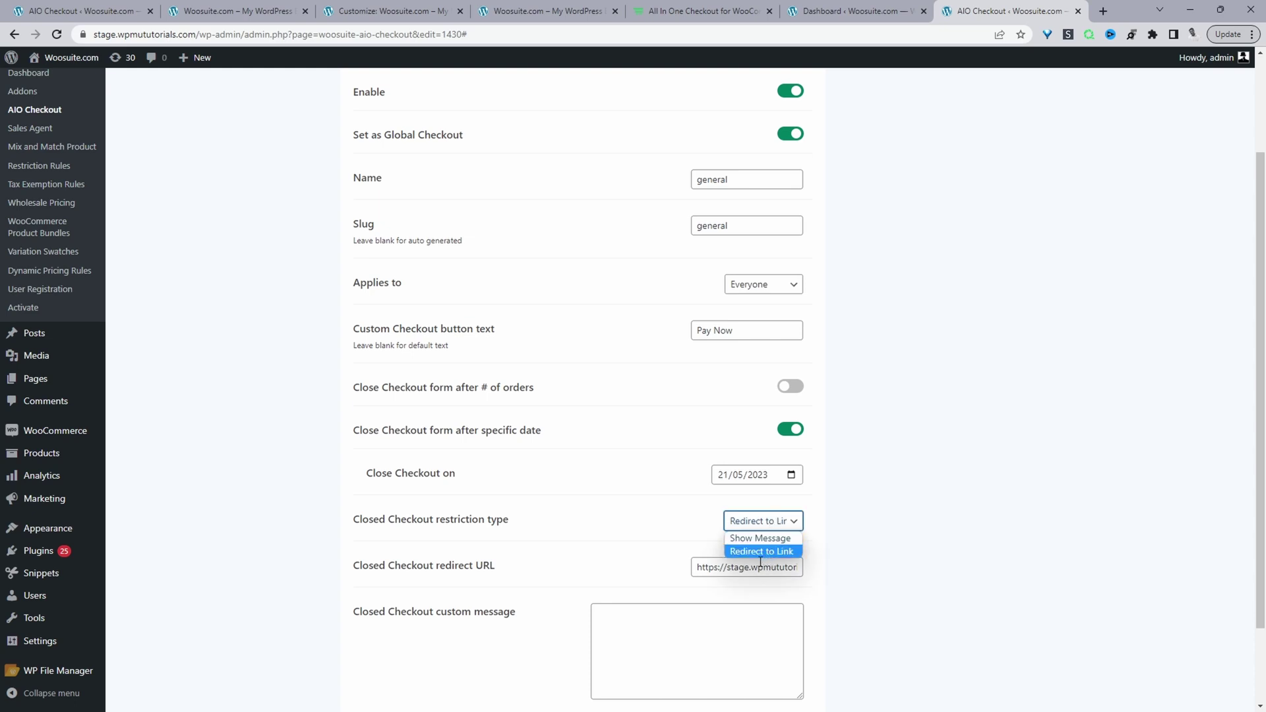
{"action": "left_click", "coordinate": [865, 554]}
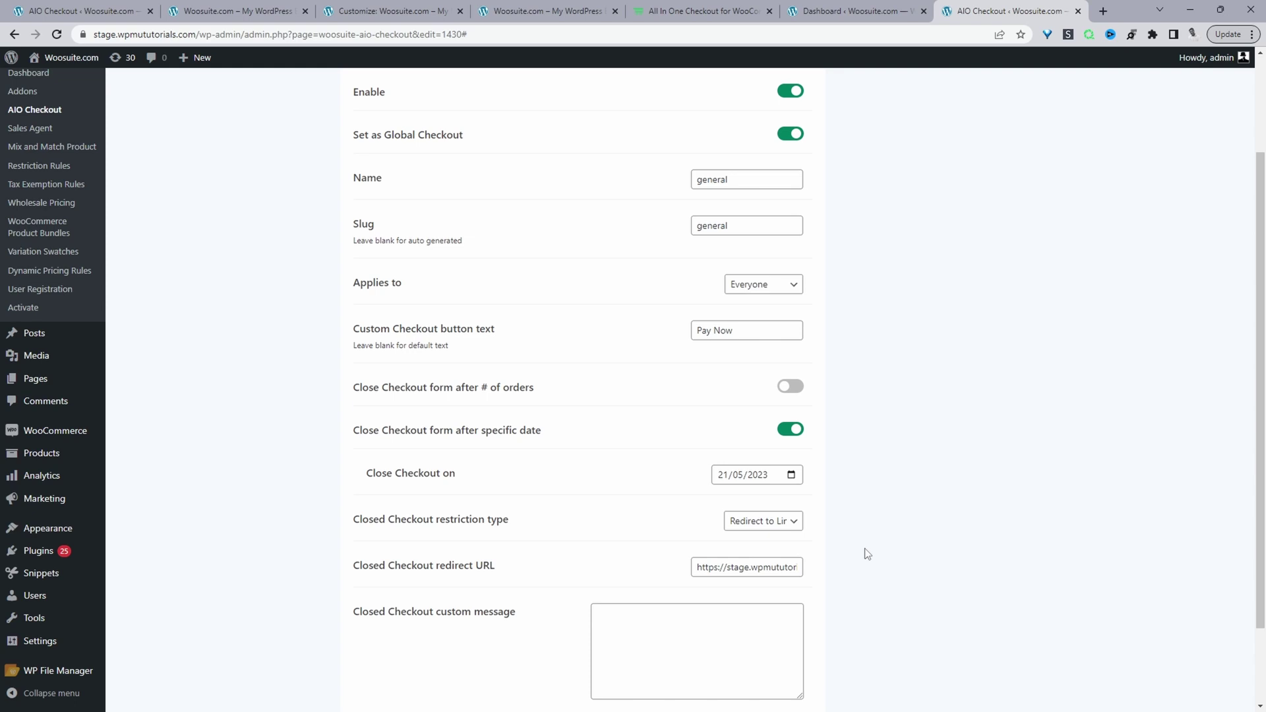
{"action": "left_click_drag", "start_coordinate": [716, 567], "coordinate": [842, 569]}
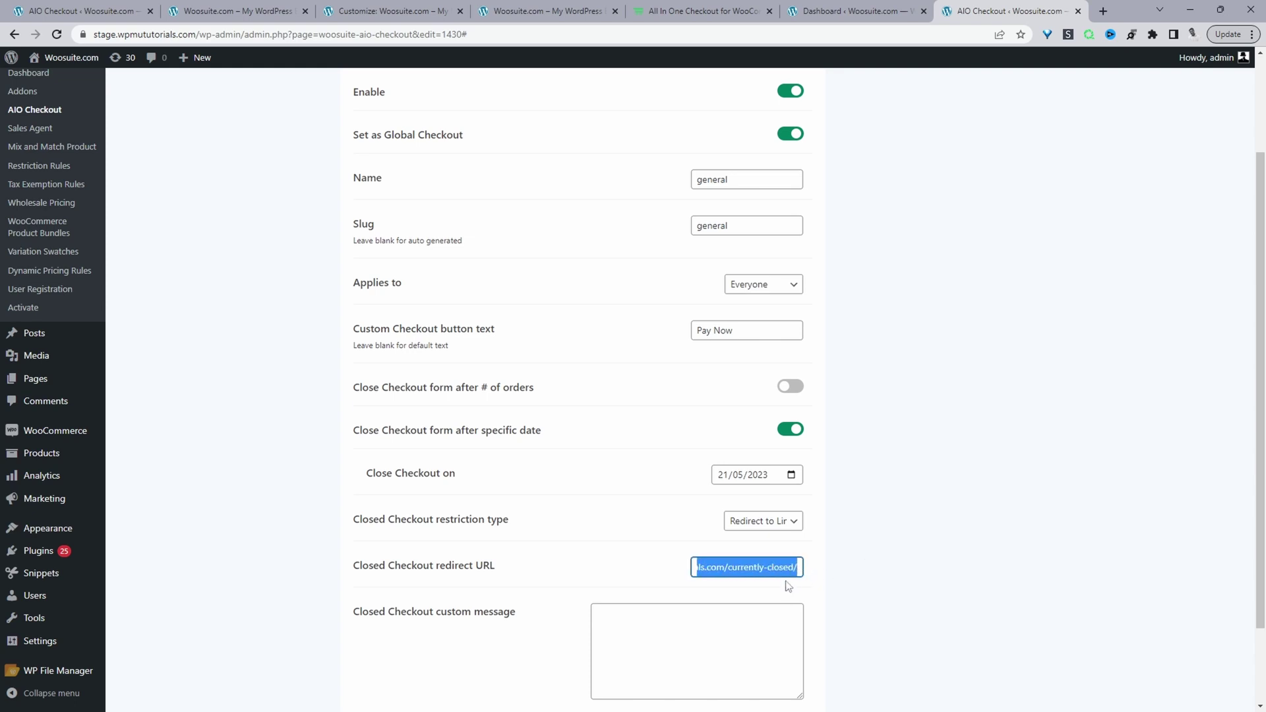
{"action": "scroll", "coordinate": [915, 372], "scroll_direction": "up", "scroll_amount": 2}
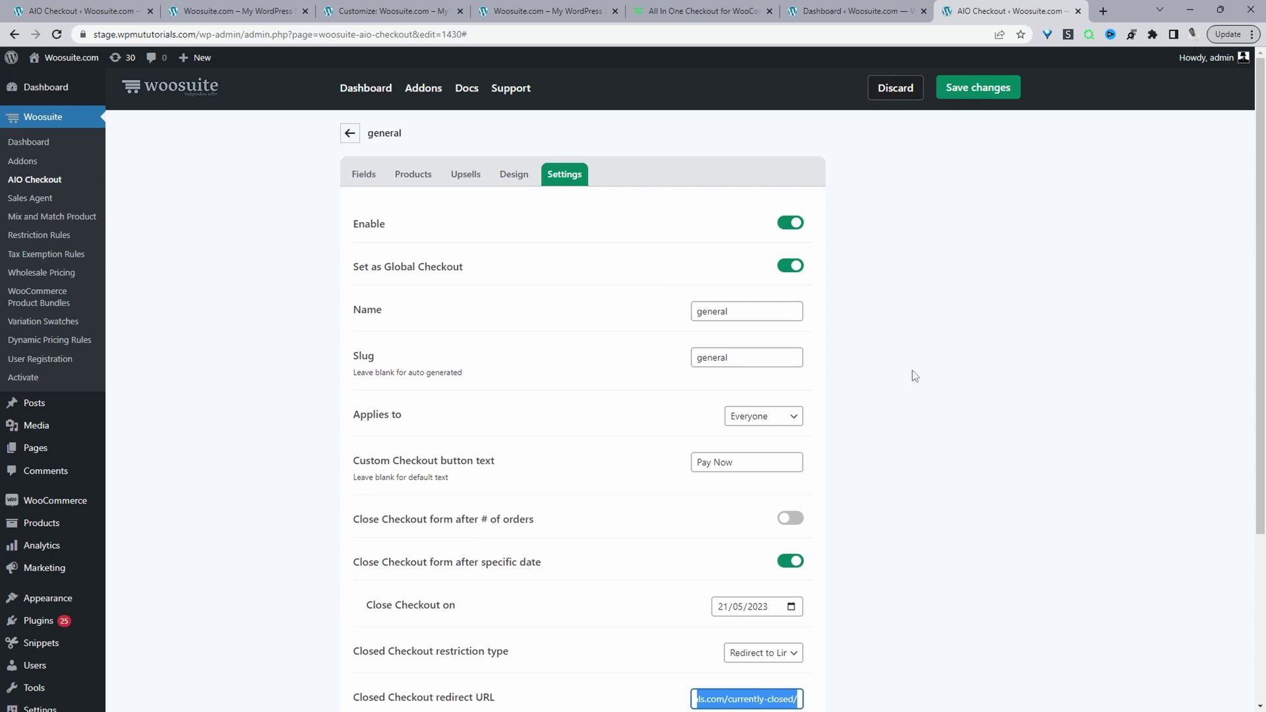
{"action": "left_click", "coordinate": [985, 92]}
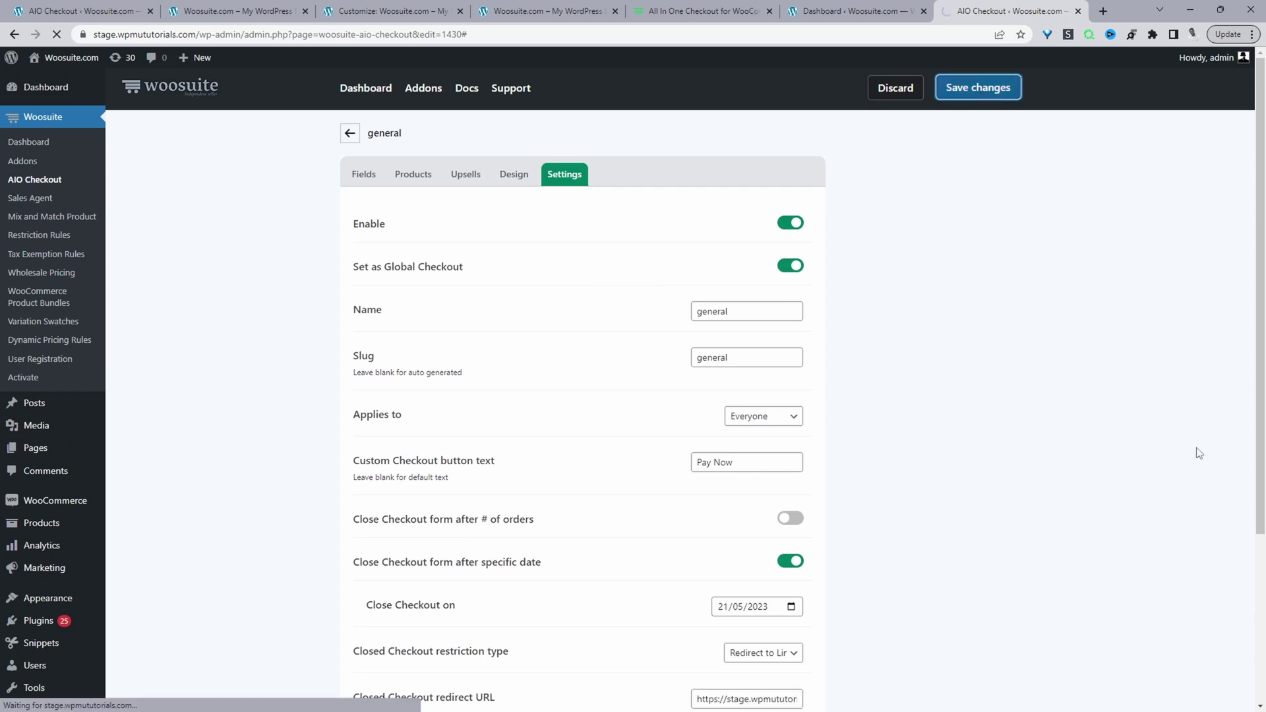
On the storefront, try adding the 5ml Vanilla (Sample) to the cart and dismiss the unavailable alert
{"action": "mouse_move", "coordinate": [66, 59]}
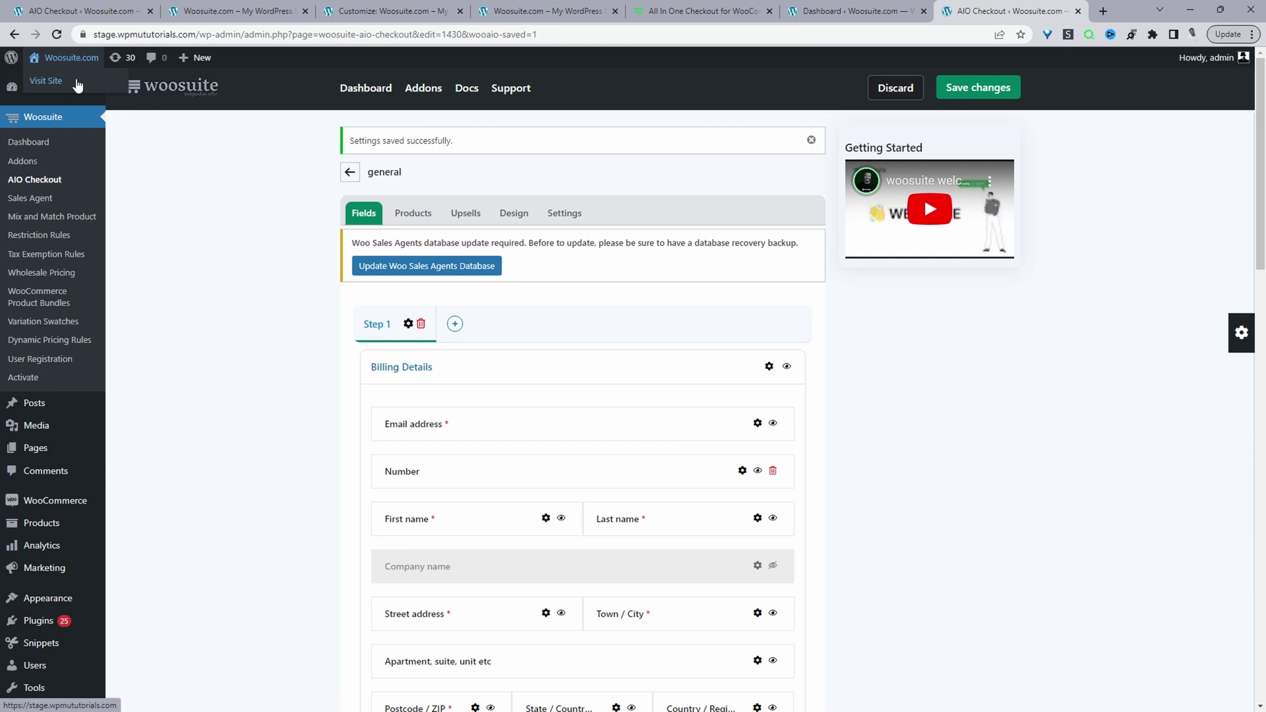
{"action": "left_click", "coordinate": [77, 85]}
{"action": "scroll", "coordinate": [743, 404], "scroll_direction": "down", "scroll_amount": 6}
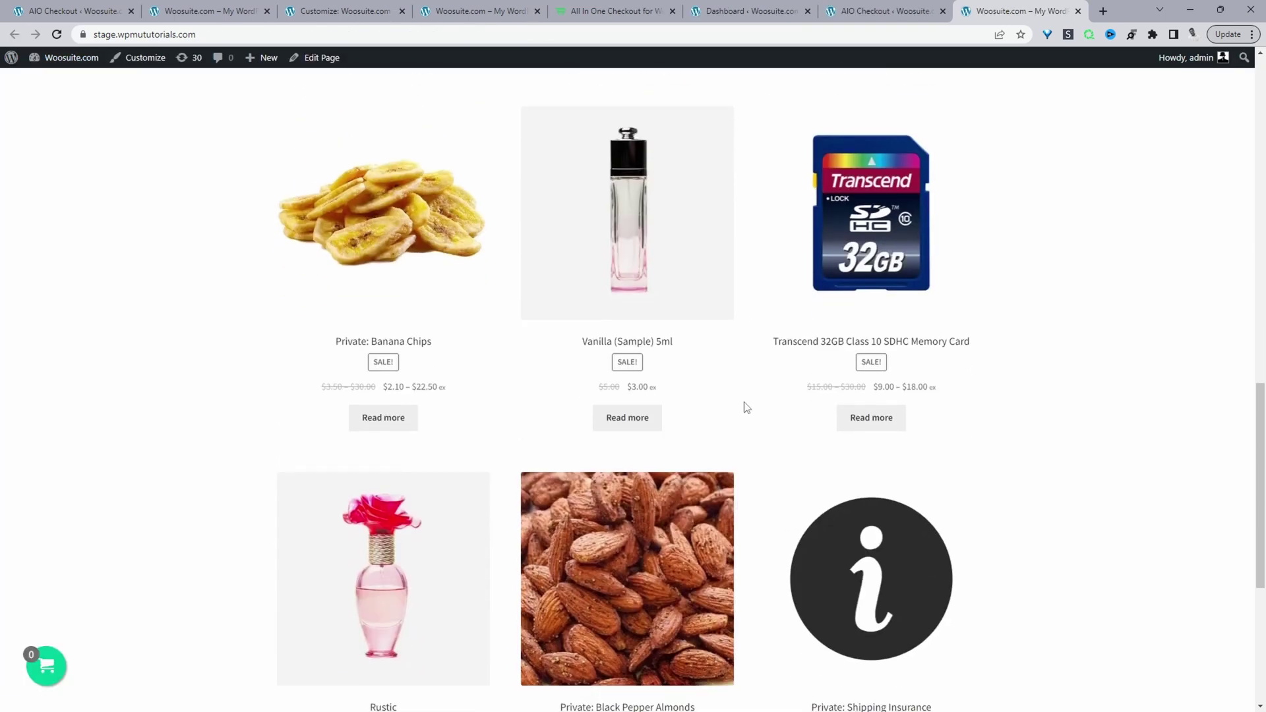
{"action": "scroll", "coordinate": [744, 405], "scroll_direction": "down", "scroll_amount": 2}
{"action": "scroll", "coordinate": [743, 405], "scroll_direction": "up", "scroll_amount": 6}
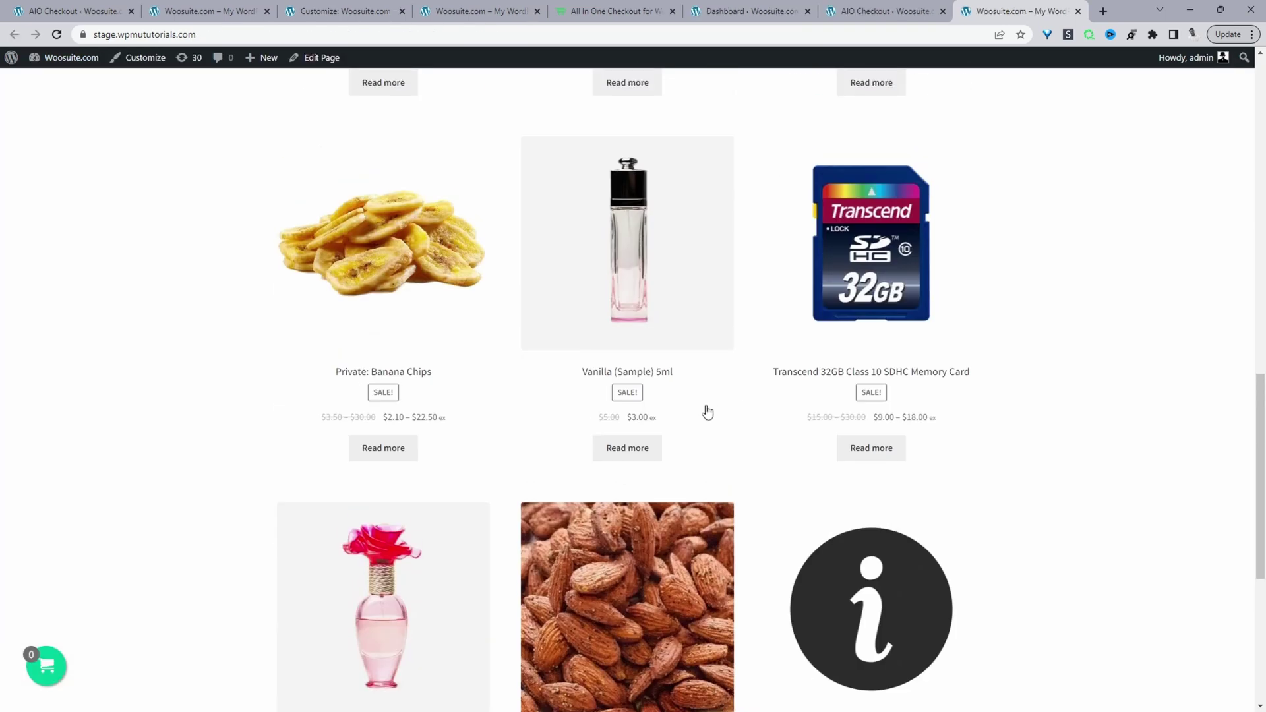
{"action": "left_click", "coordinate": [623, 448]}
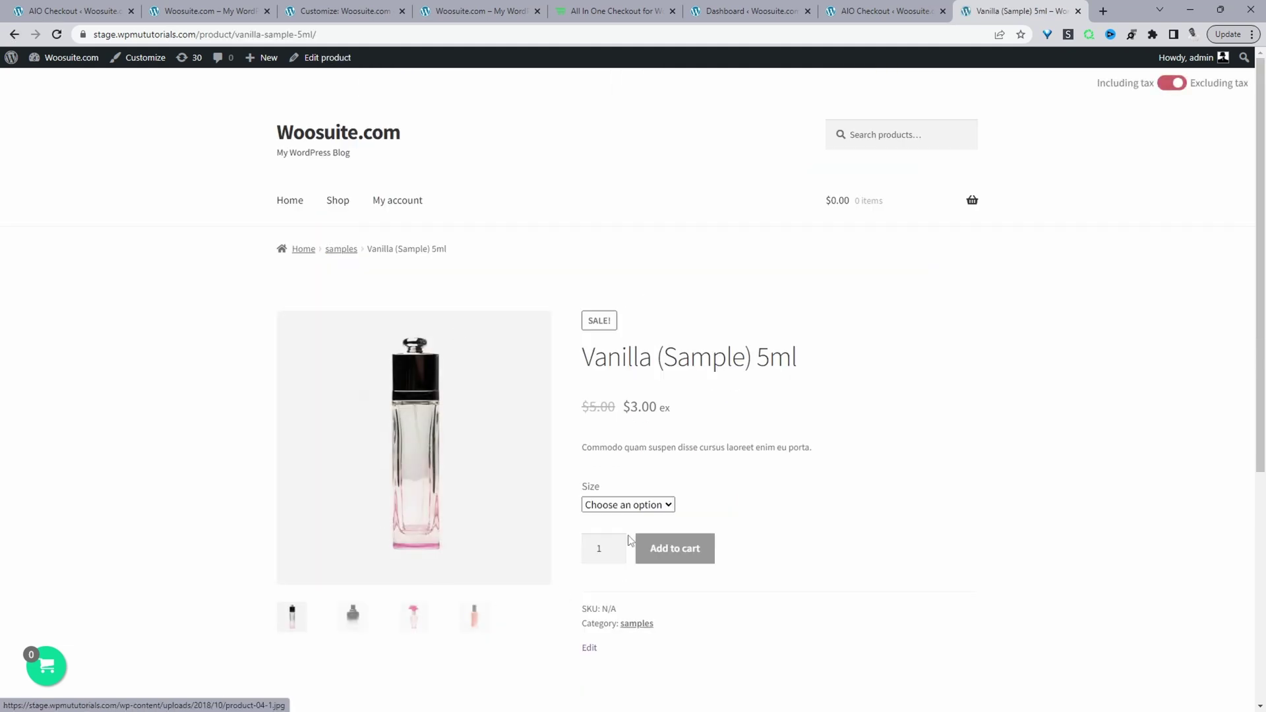
{"action": "left_click", "coordinate": [671, 505]}
{"action": "left_click", "coordinate": [624, 531]}
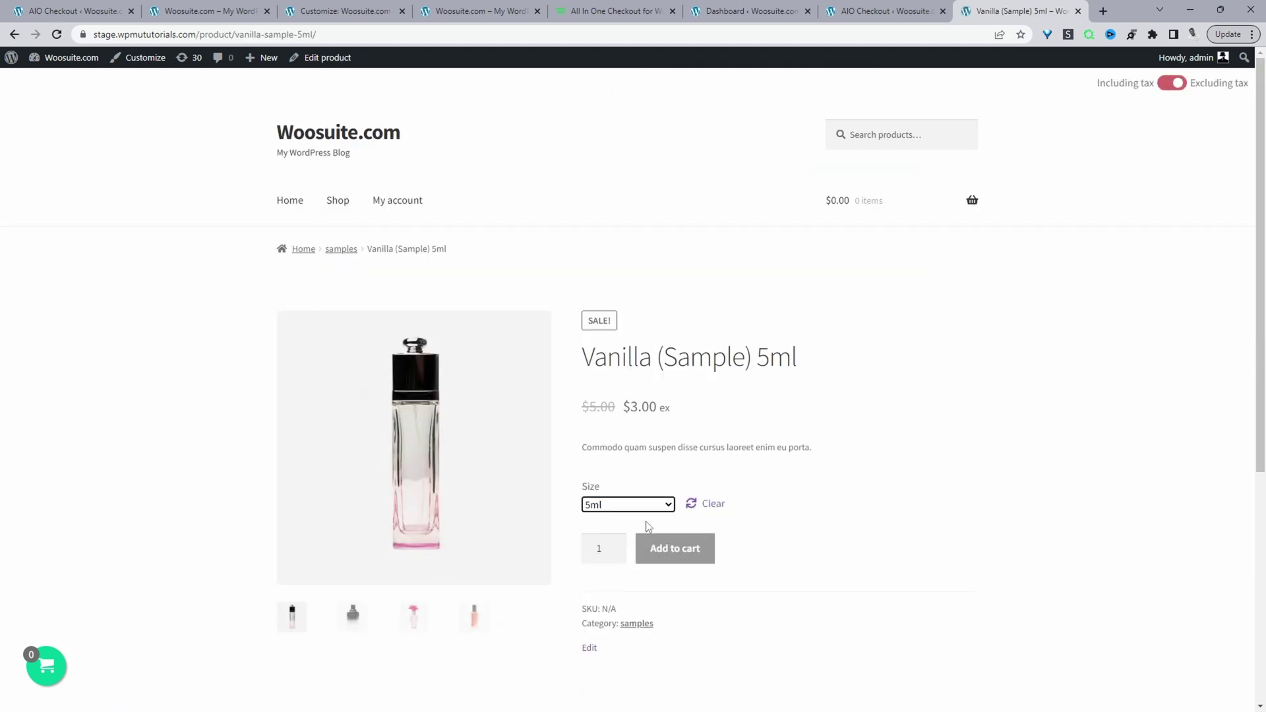
{"action": "left_click", "coordinate": [685, 556]}
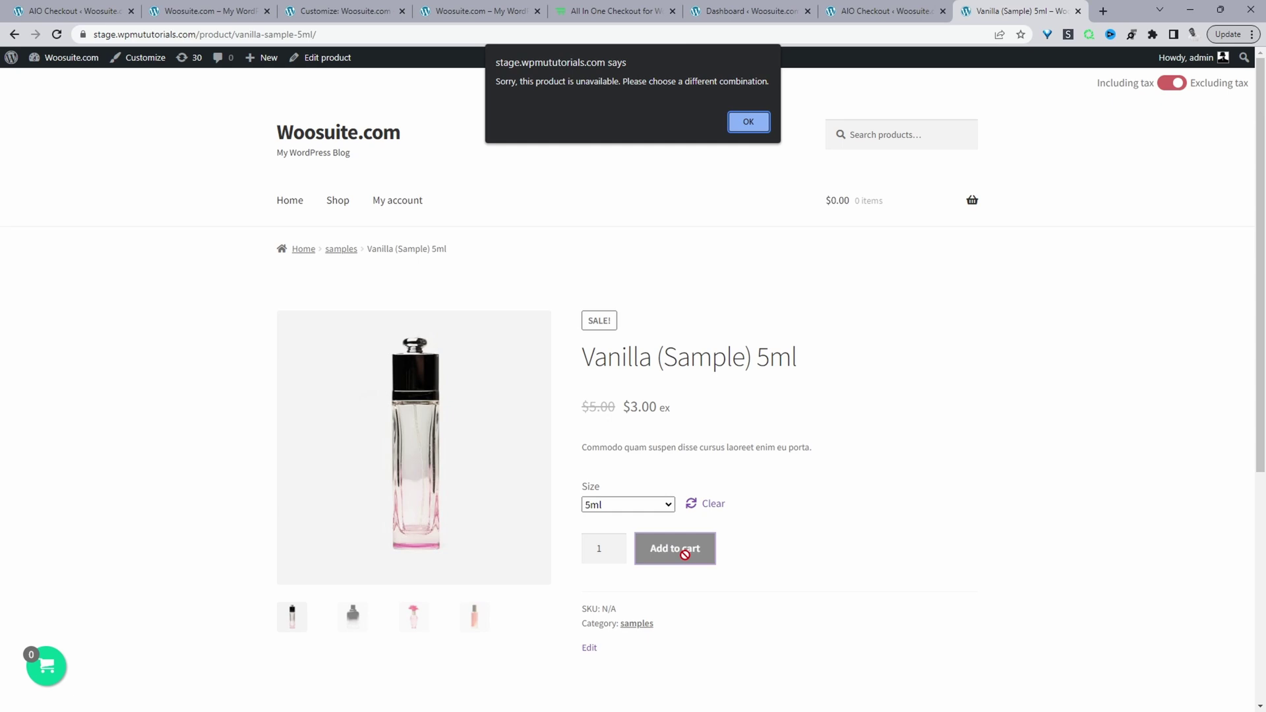
{"action": "left_click", "coordinate": [735, 128]}
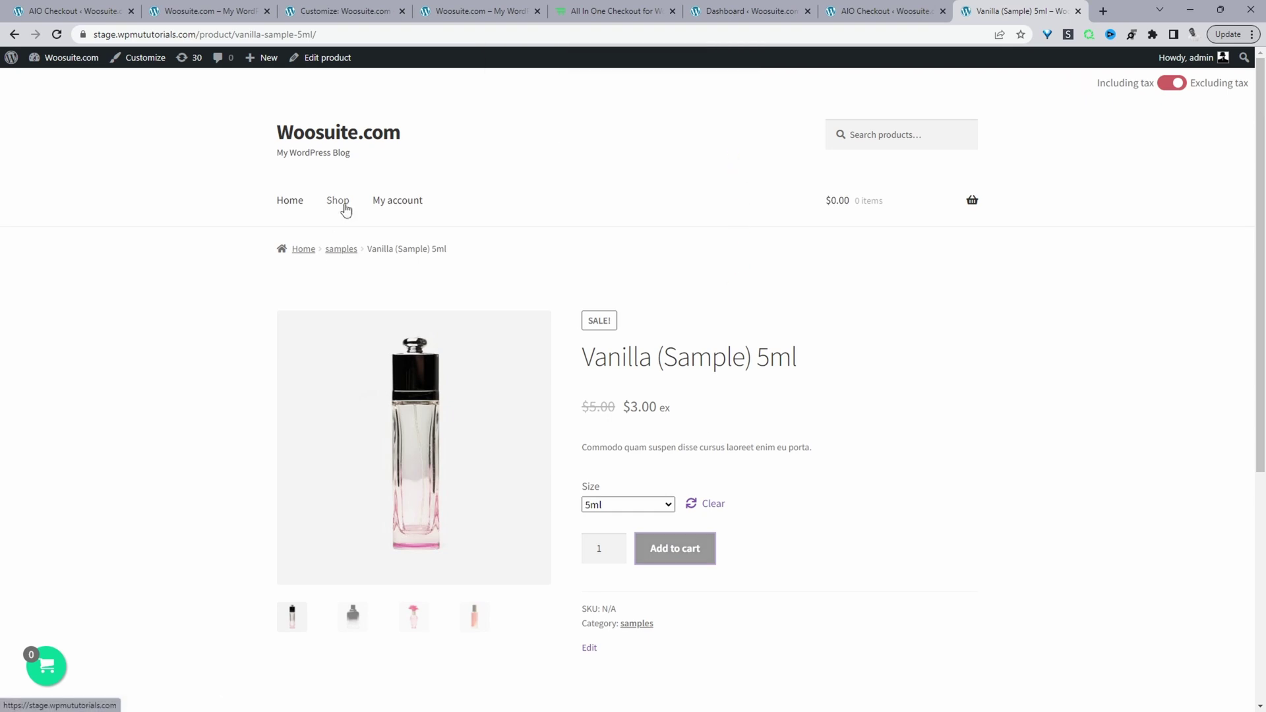
Go to the Shop page and open the Pot Pourri product
{"action": "left_click", "coordinate": [345, 208]}
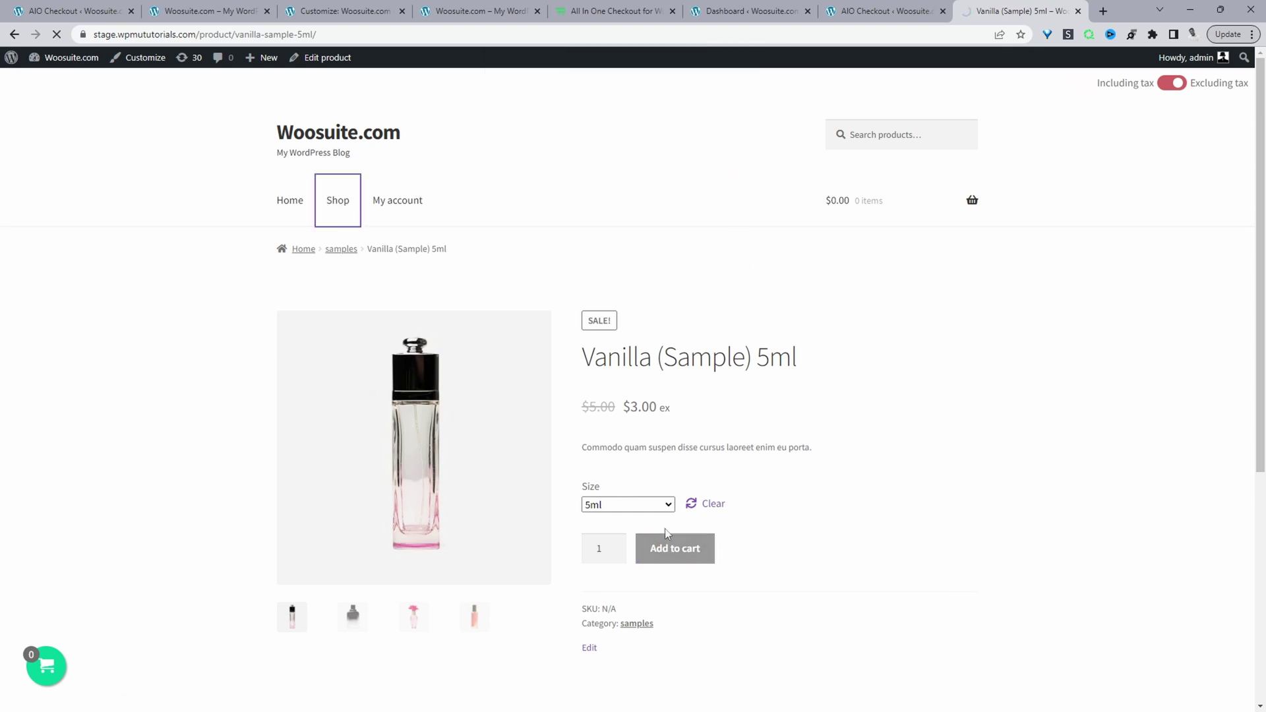
{"action": "scroll", "coordinate": [842, 342], "scroll_direction": "down", "scroll_amount": 6}
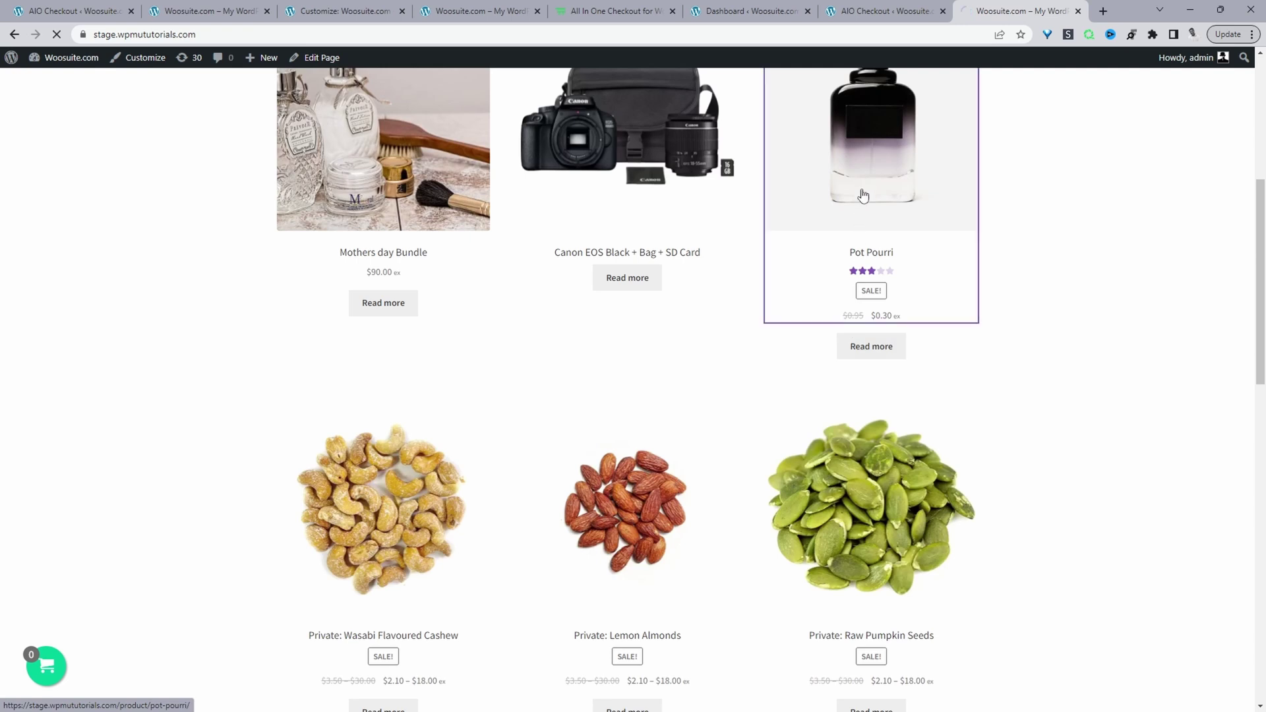
{"action": "left_click", "coordinate": [868, 237]}
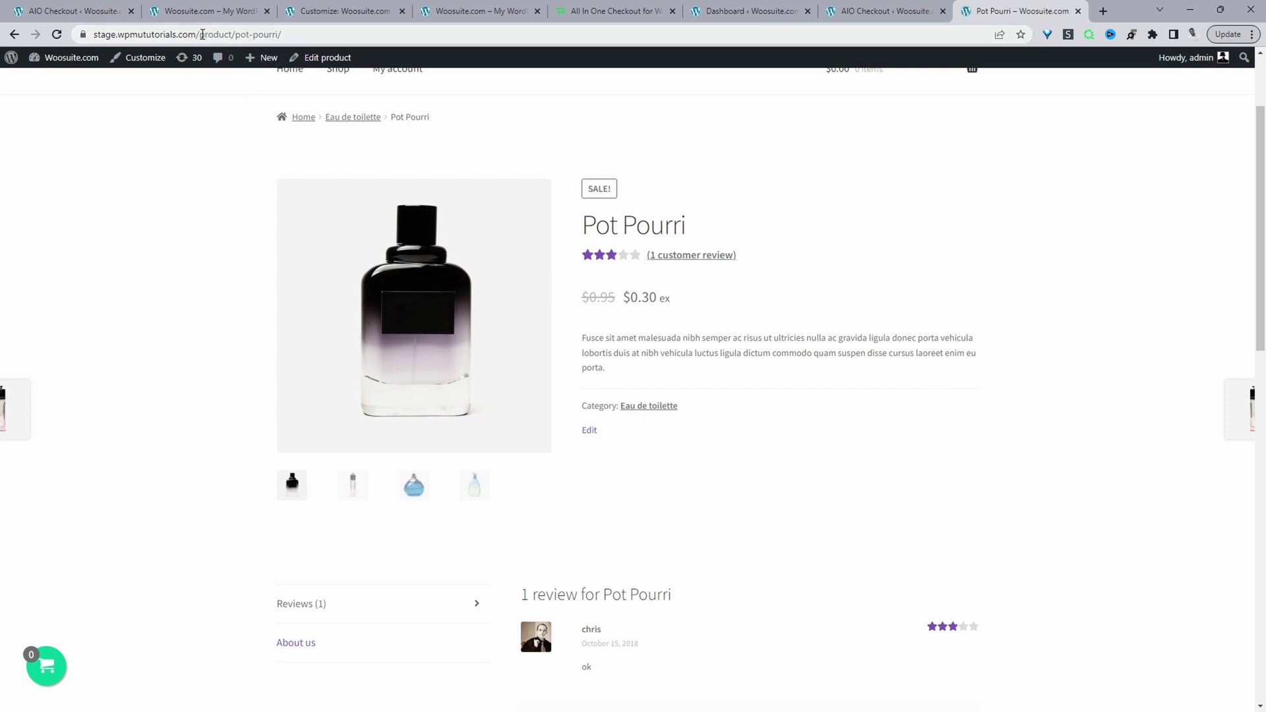
Replace the product path with checkout/ in the address bar, landing on the Currently closed page
{"action": "left_click_drag", "start_coordinate": [196, 34], "coordinate": [364, 48]}
{"action": "type", "text": "check"}
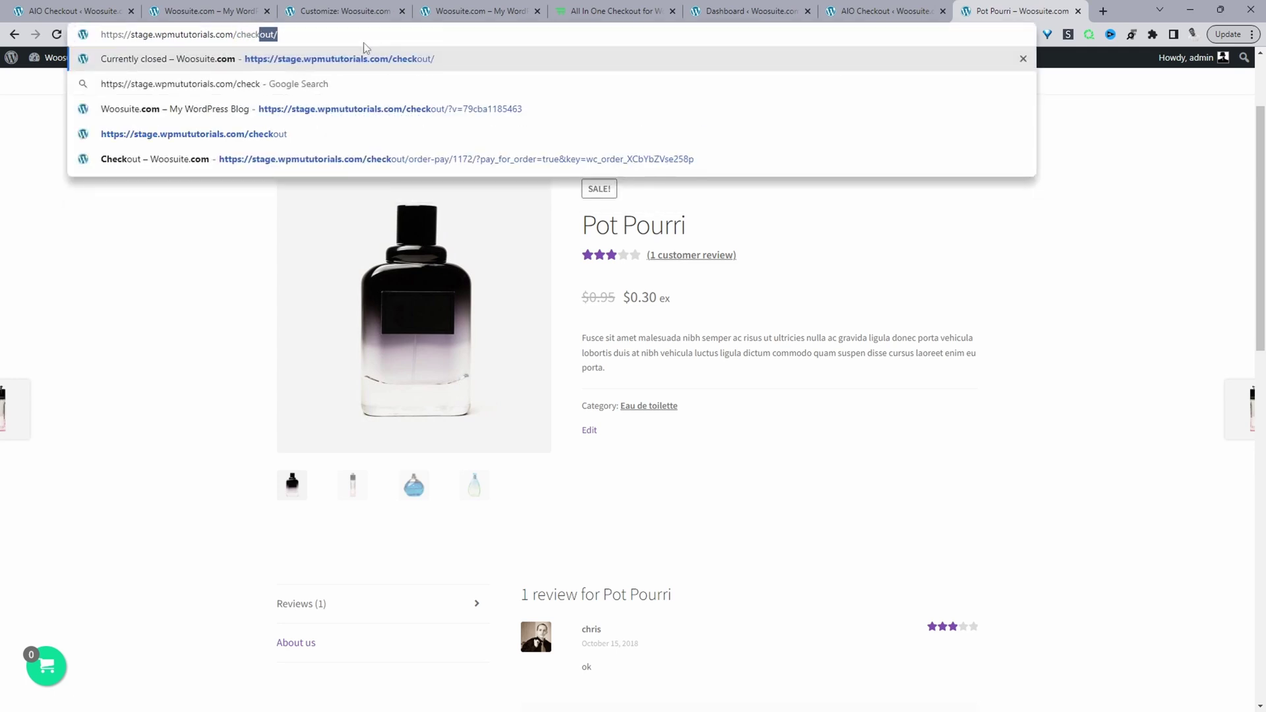
{"action": "key", "text": "Return"}
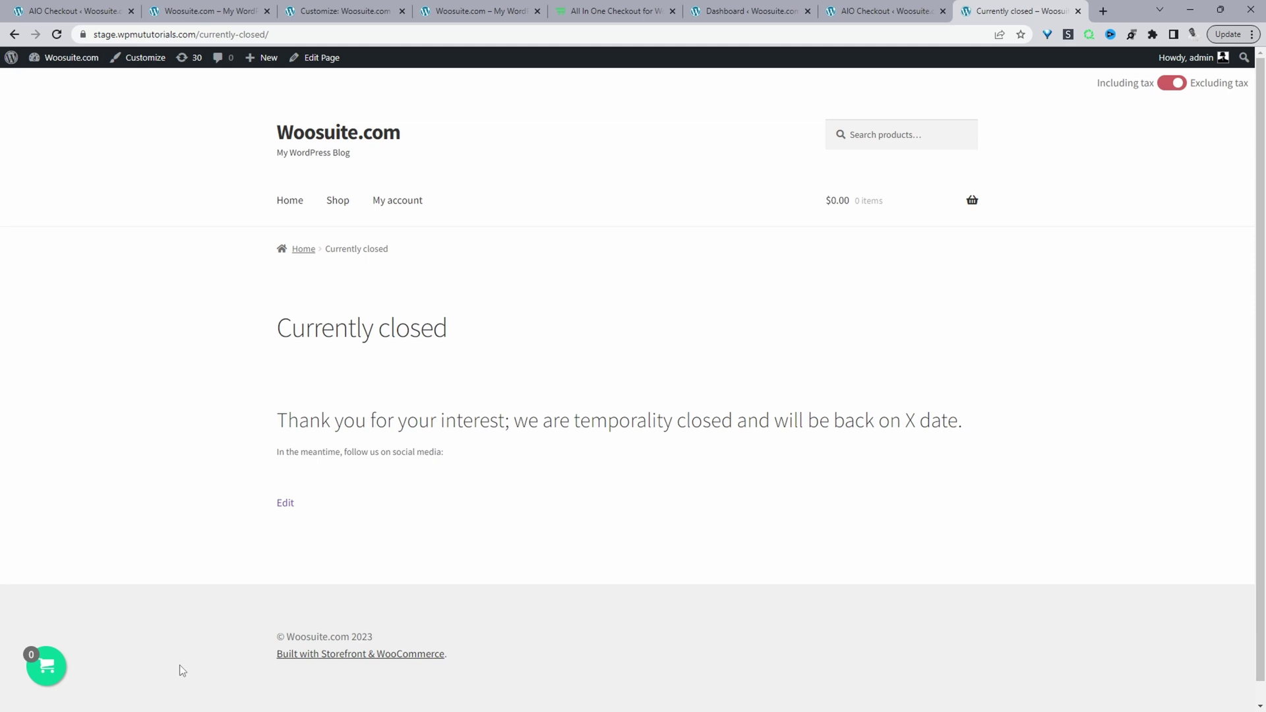
Open Customizer > WooCommerce > Store Notice and select the vacation notice text
{"action": "left_click", "coordinate": [149, 63]}
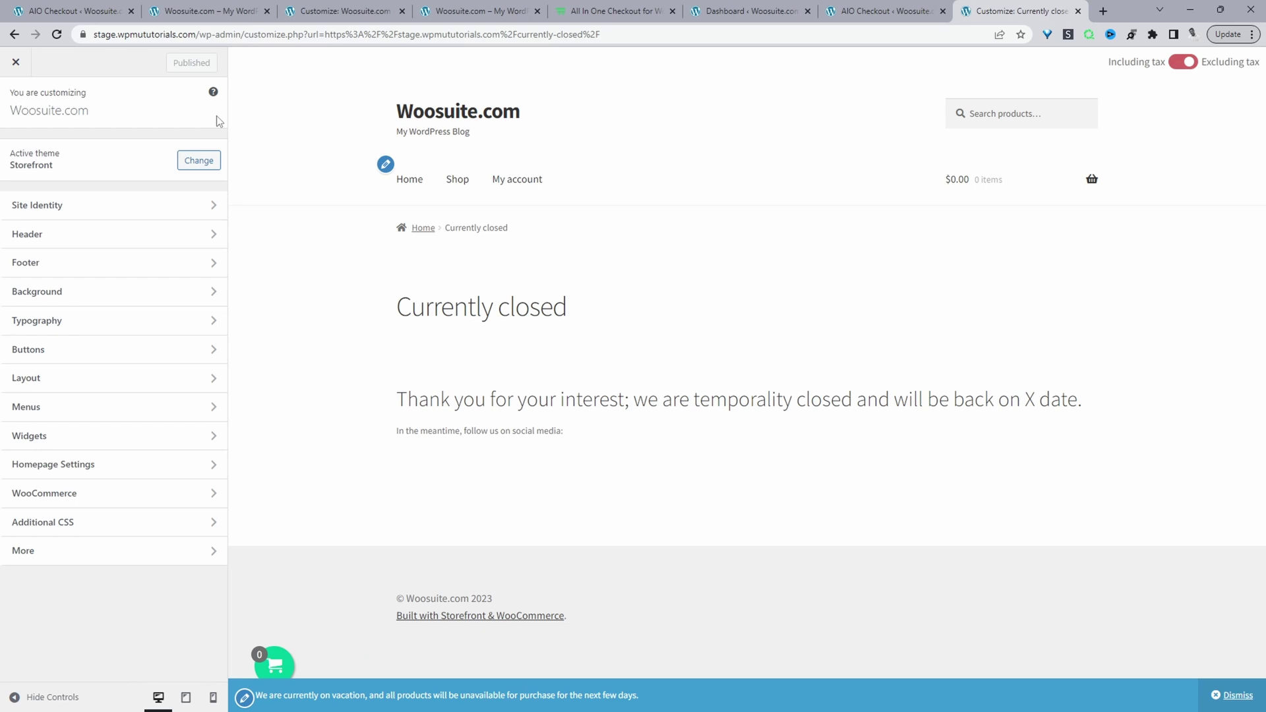
{"action": "left_click", "coordinate": [84, 506]}
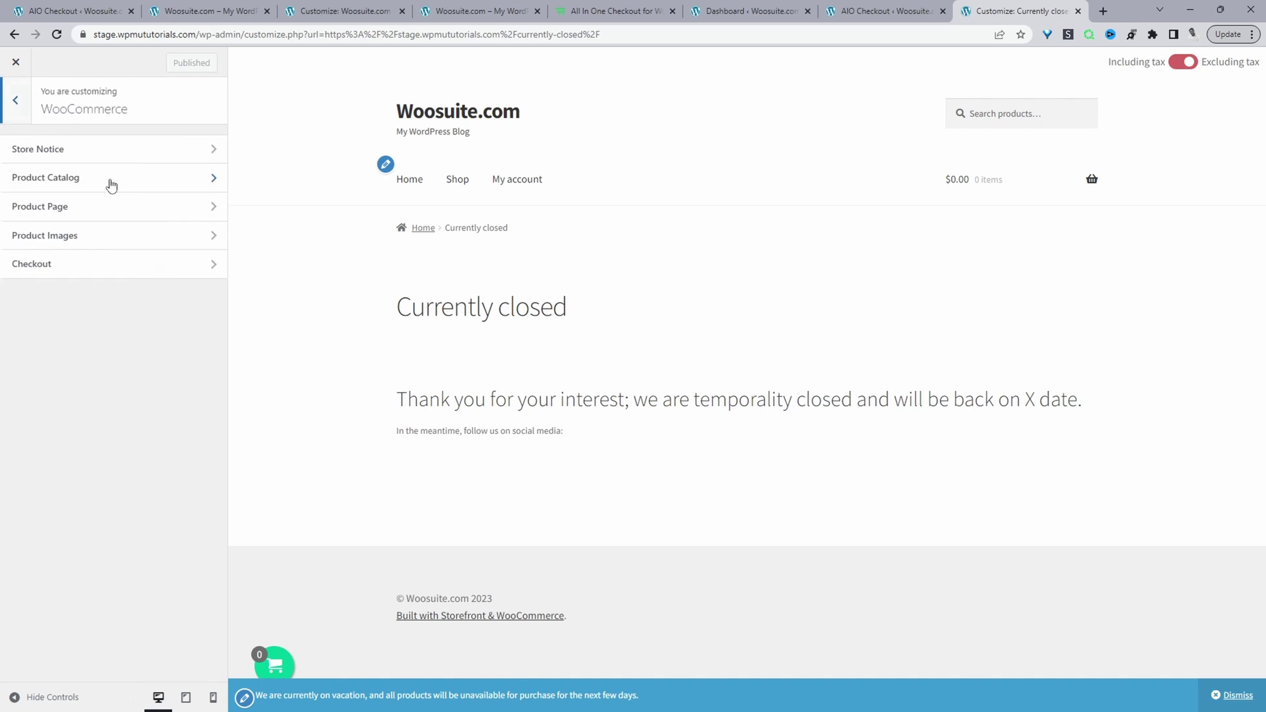
{"action": "left_click", "coordinate": [96, 158]}
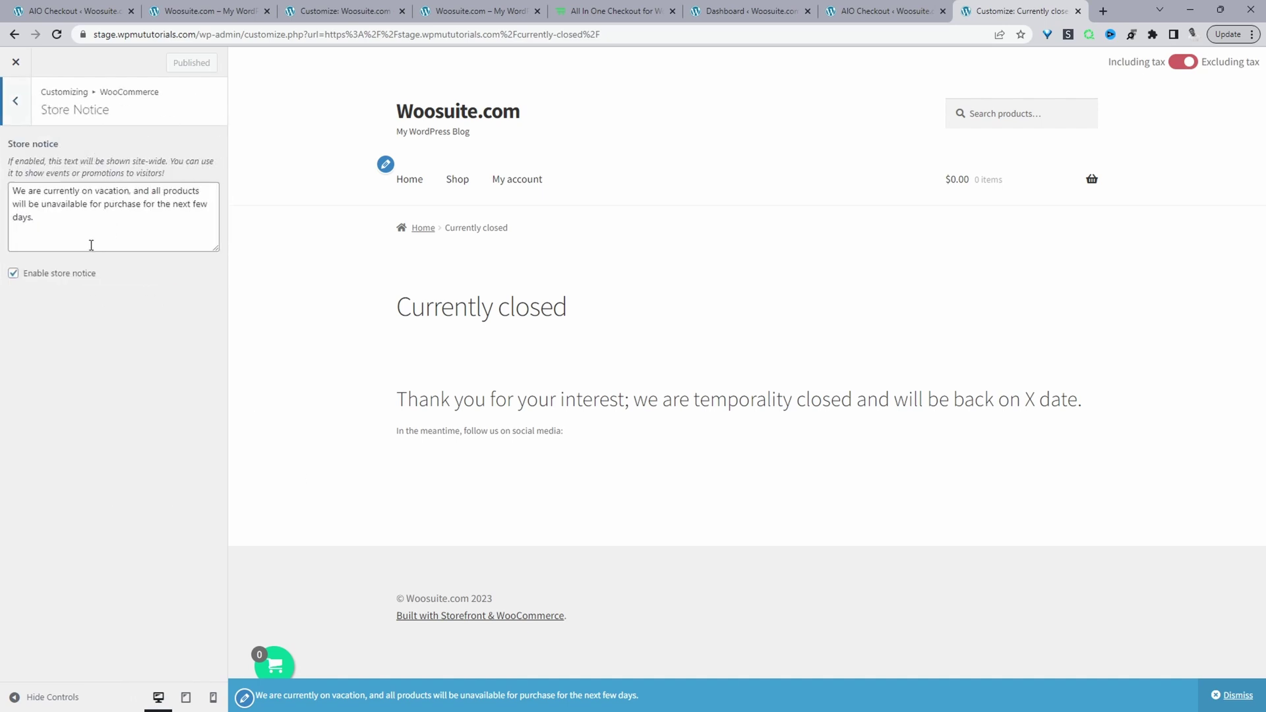
{"action": "left_click_drag", "start_coordinate": [90, 246], "coordinate": [3, 166]}
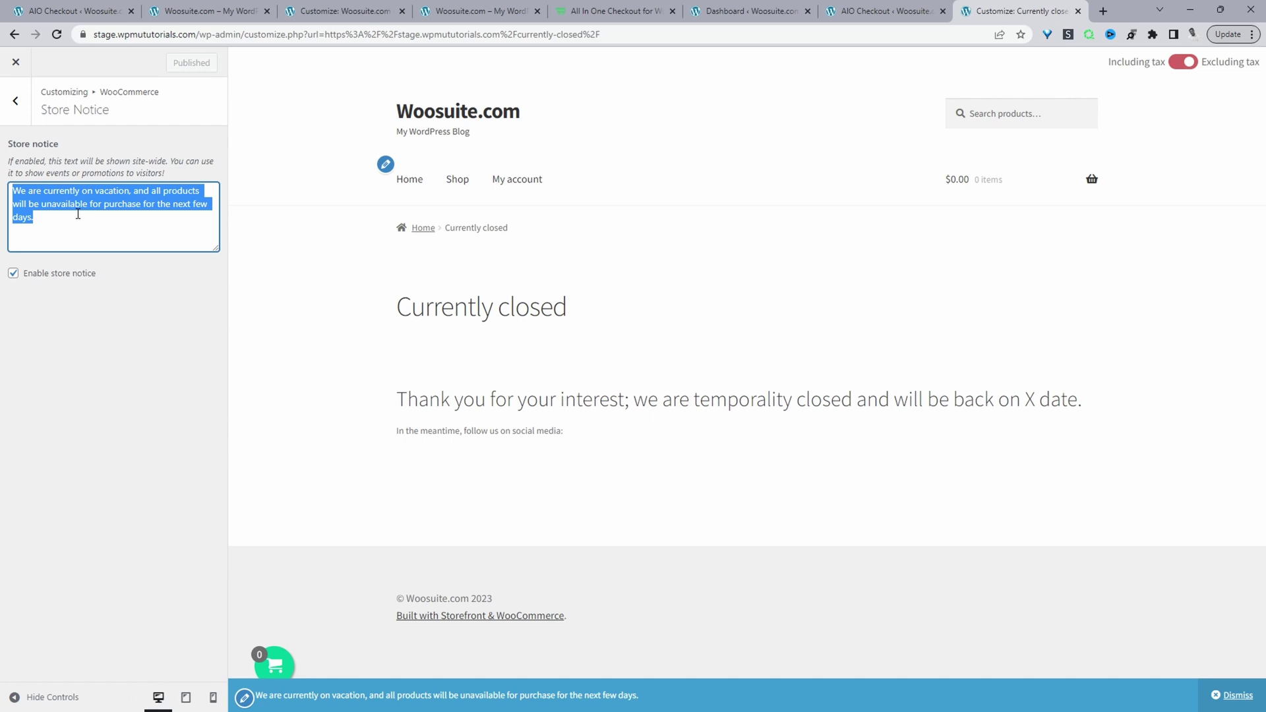